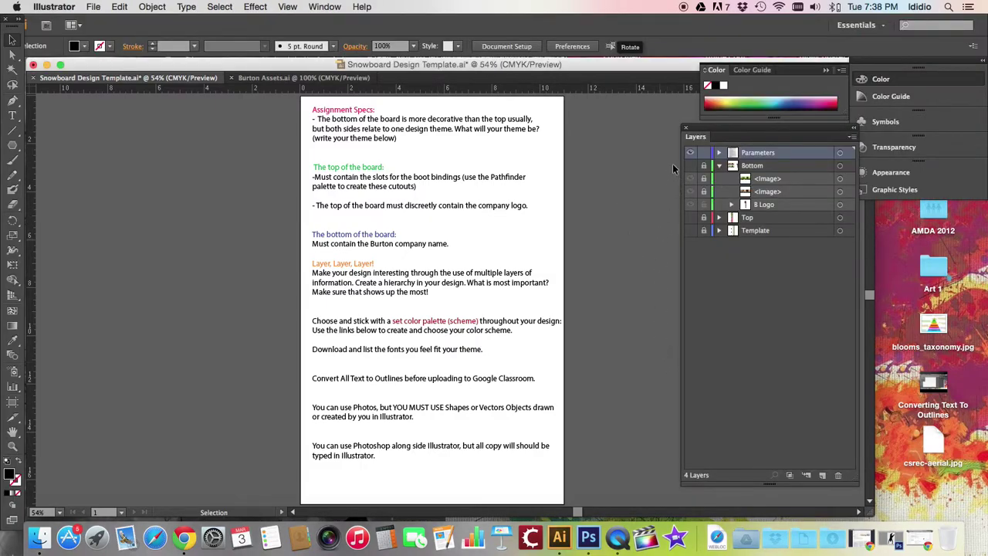
- Move the Layers panel left and view the specs at 100% from the Assignment Specs heading
{"action": "left_click_drag", "start_coordinate": [724, 133], "coordinate": [662, 139]}
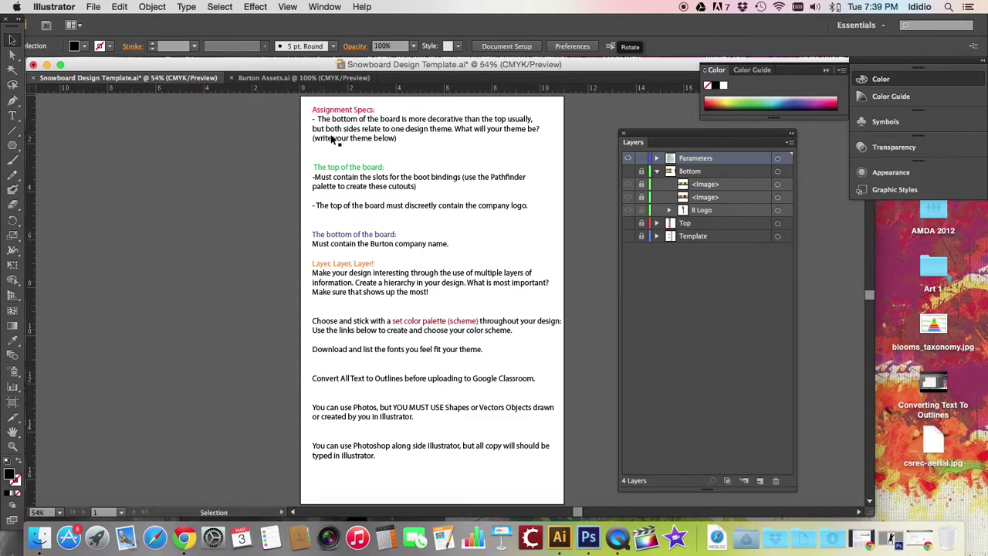
{"action": "key", "text": "super+1"}
{"action": "scroll", "coordinate": [332, 139], "scroll_direction": "up", "scroll_amount": 5}
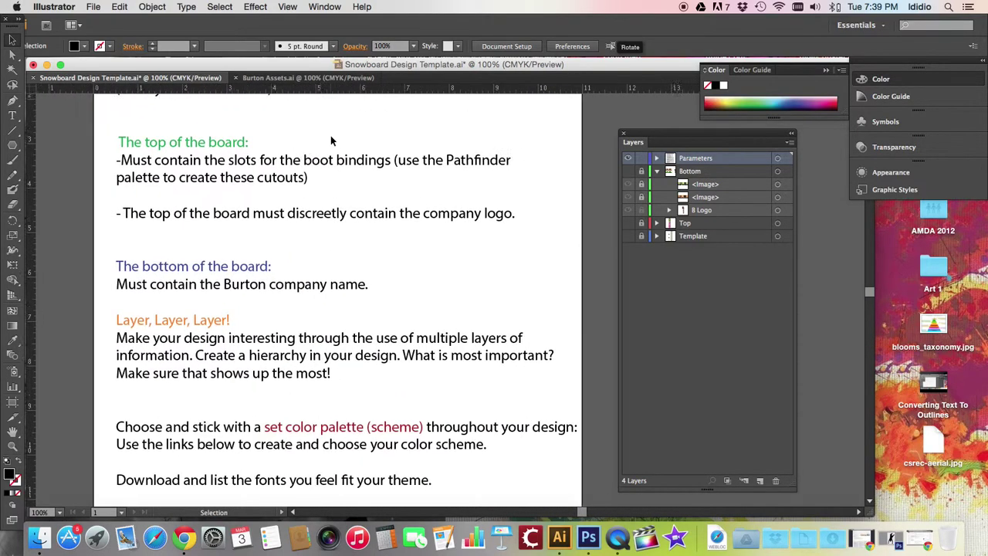
{"action": "scroll", "coordinate": [331, 140], "scroll_direction": "up", "scroll_amount": 5}
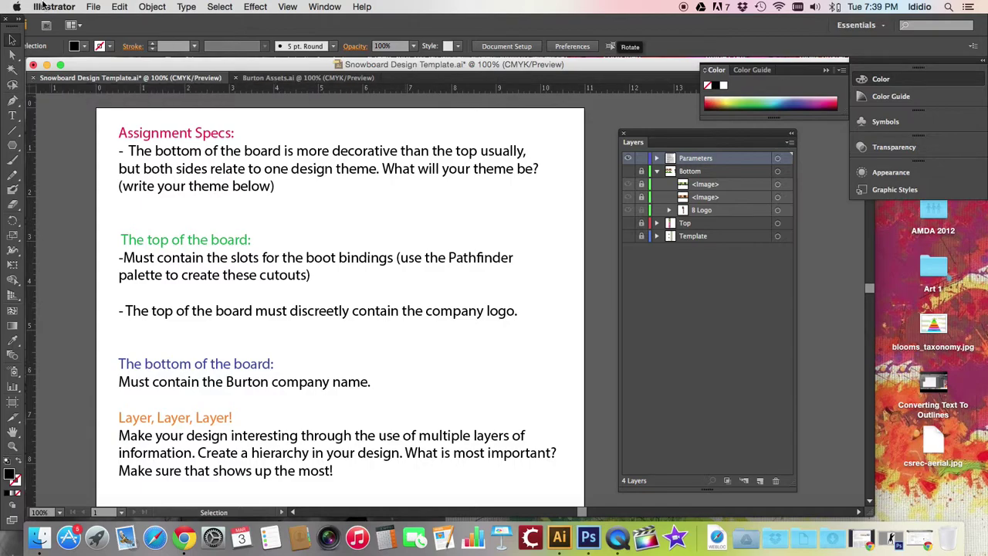
{"action": "left_click", "coordinate": [94, 7]}
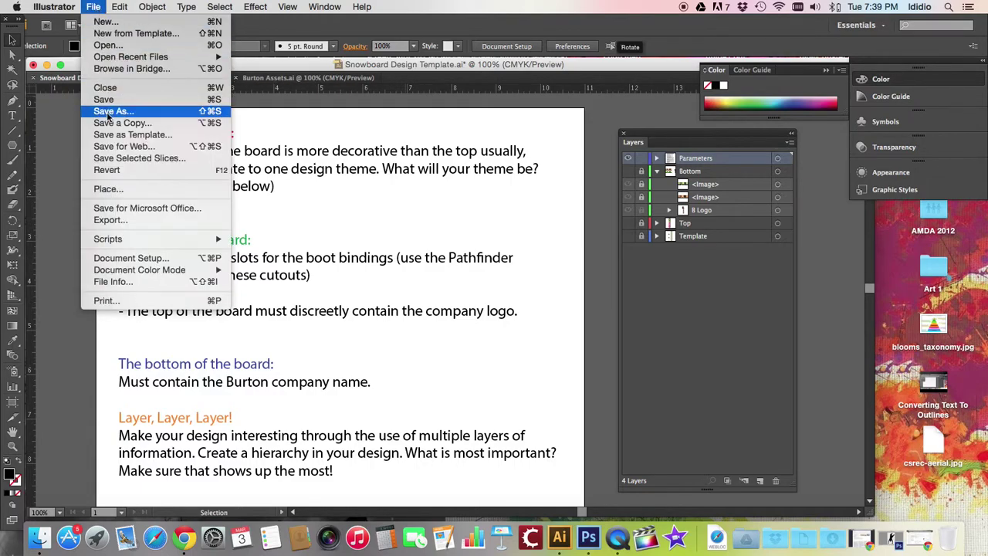
{"action": "left_click", "coordinate": [58, 137]}
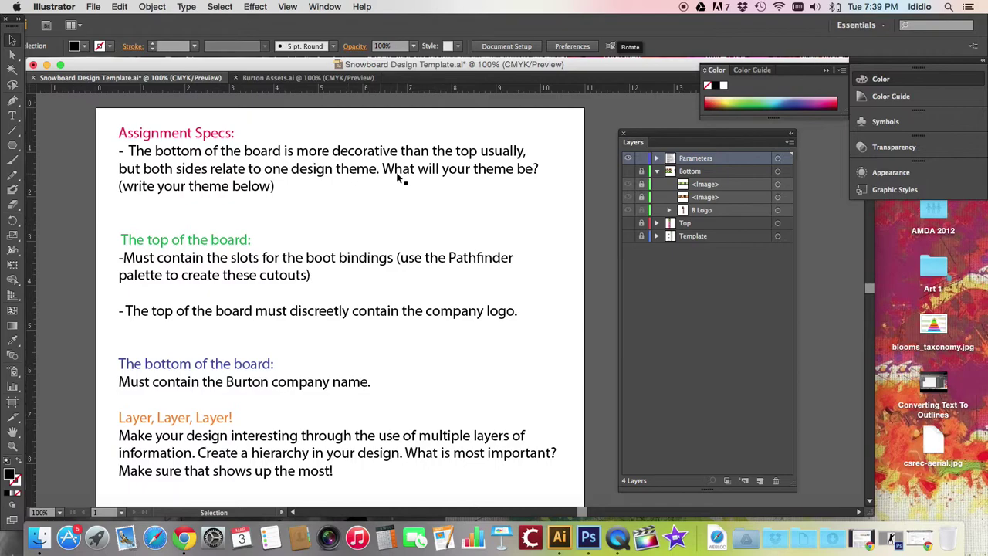
- Select the '(write your theme below)' line in the specs text and delete it
{"action": "double_click", "coordinate": [271, 187]}
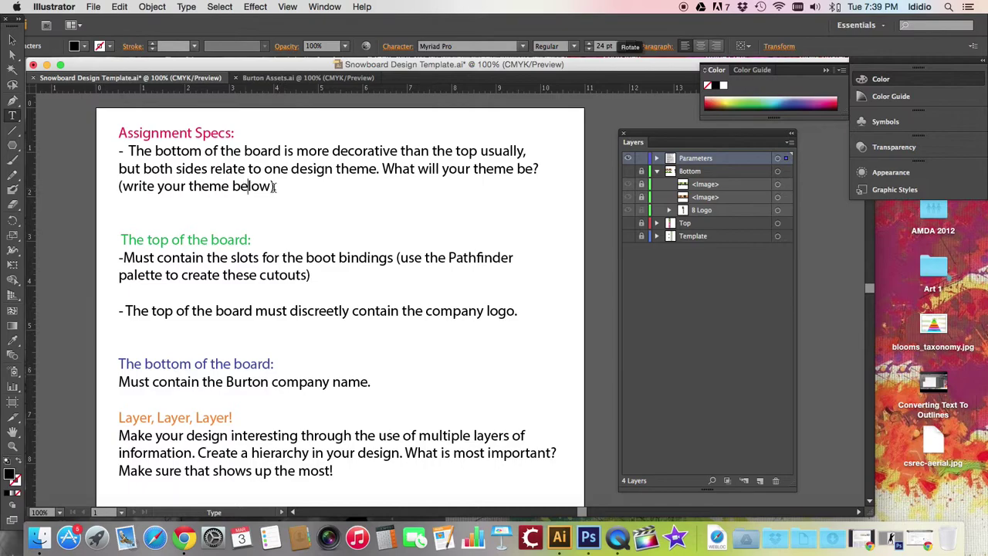
{"action": "left_click_drag", "start_coordinate": [272, 186], "coordinate": [56, 198]}
{"action": "key", "text": "BackSpace"}
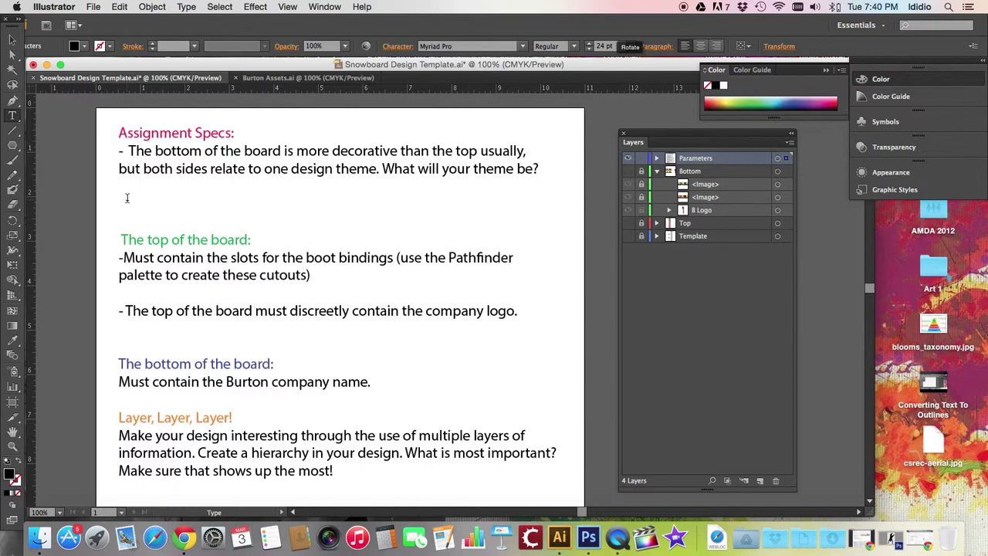
{"action": "scroll", "coordinate": [152, 210], "scroll_direction": "down", "scroll_amount": 3}
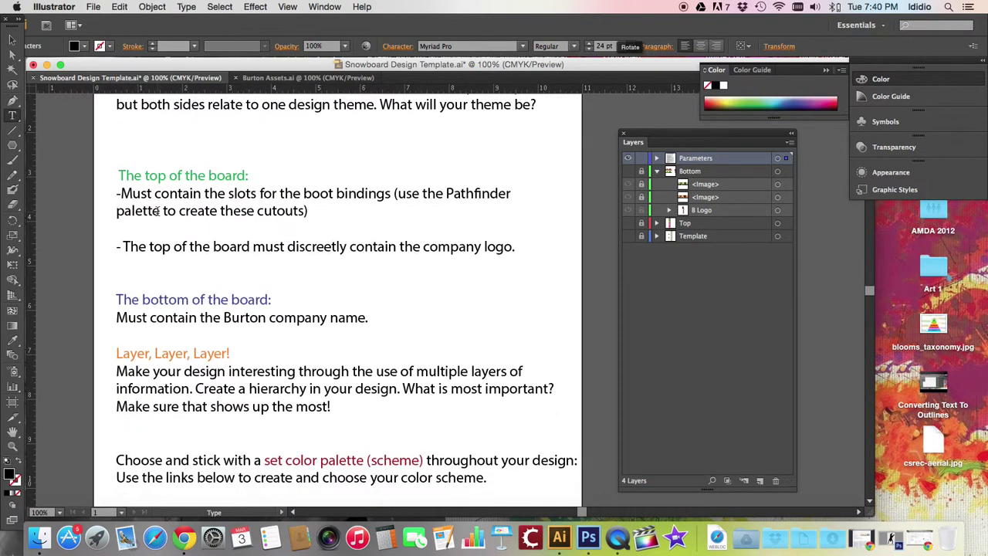
{"action": "scroll", "coordinate": [159, 211], "scroll_direction": "down", "scroll_amount": 2}
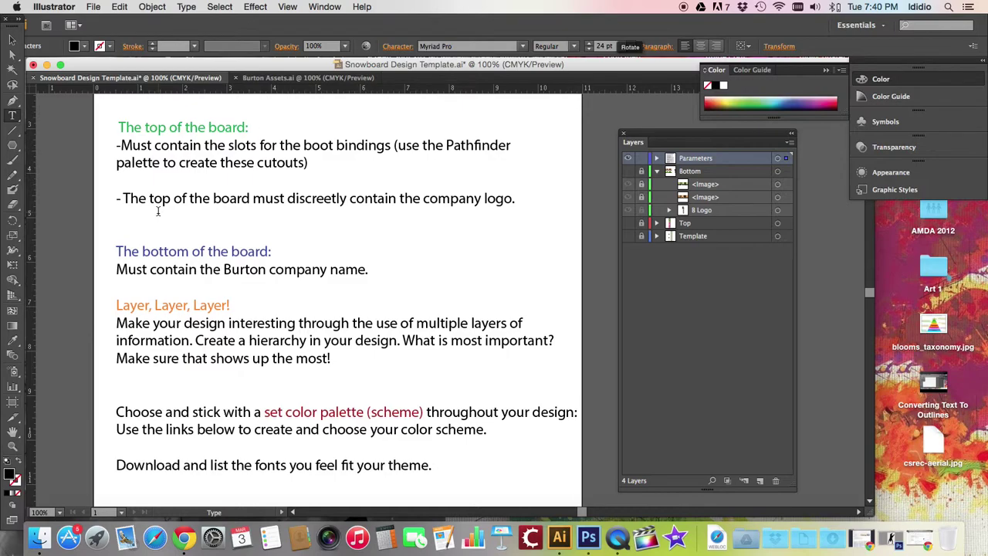
{"action": "scroll", "coordinate": [358, 263], "scroll_direction": "down", "scroll_amount": 5}
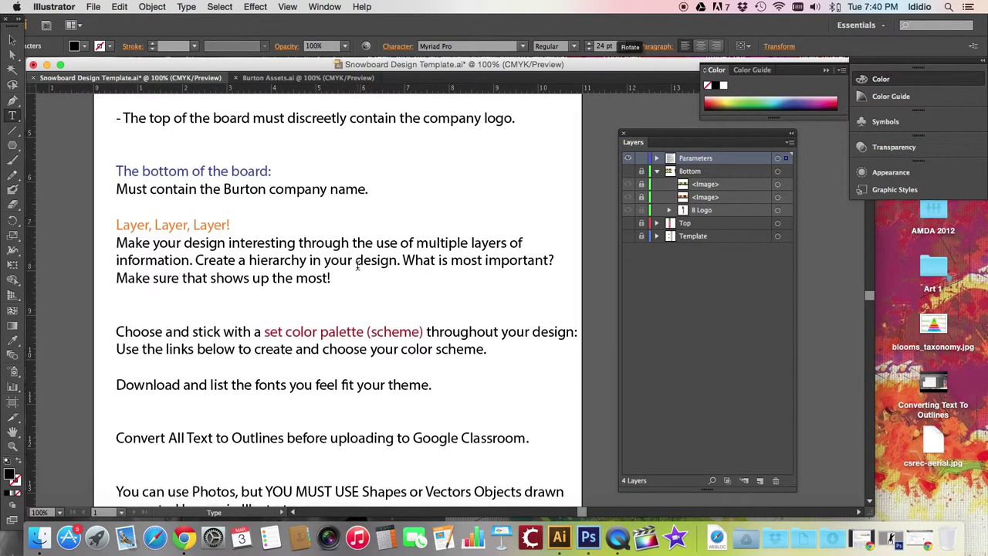
{"action": "scroll", "coordinate": [358, 265], "scroll_direction": "down", "scroll_amount": 6}
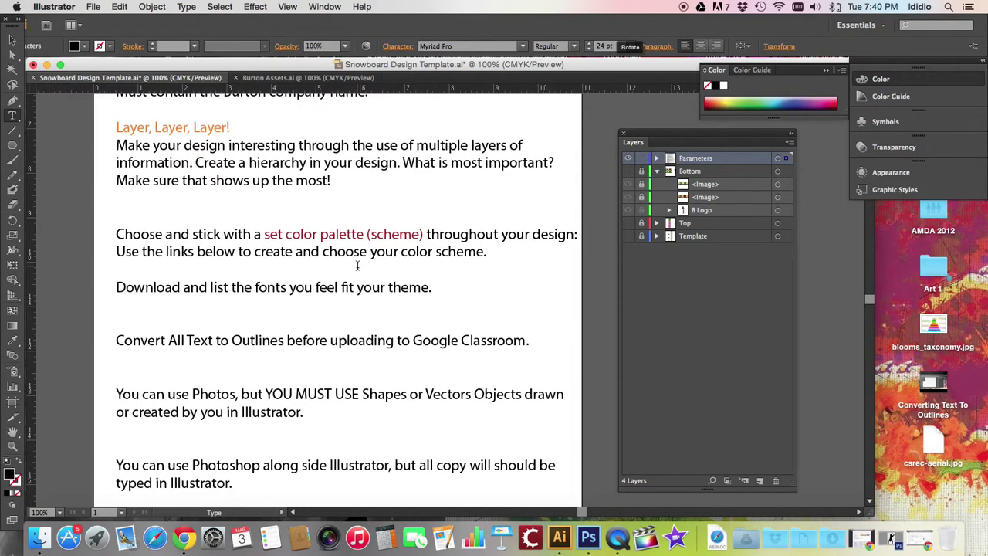
{"action": "scroll", "coordinate": [357, 265], "scroll_direction": "down", "scroll_amount": 1}
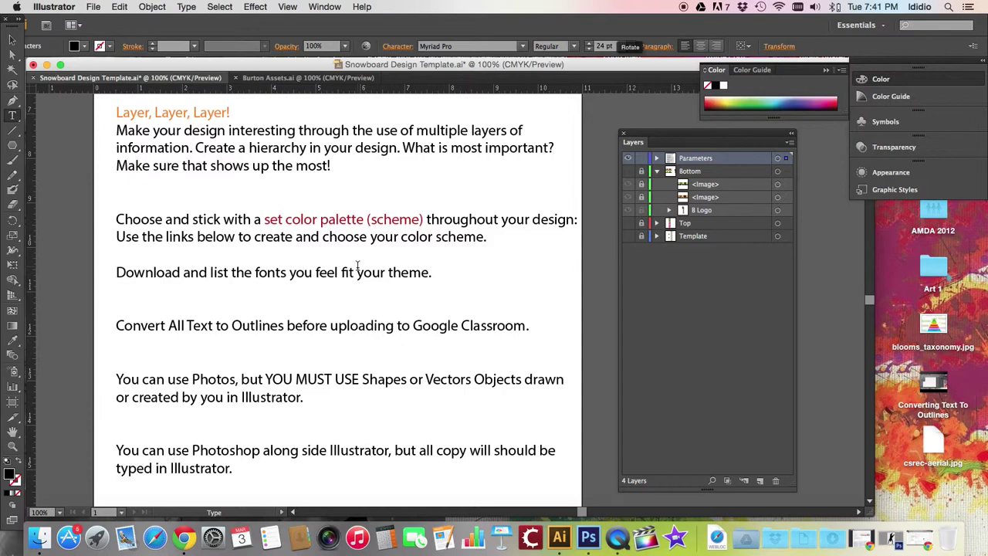
{"action": "scroll", "coordinate": [358, 266], "scroll_direction": "down", "scroll_amount": 3}
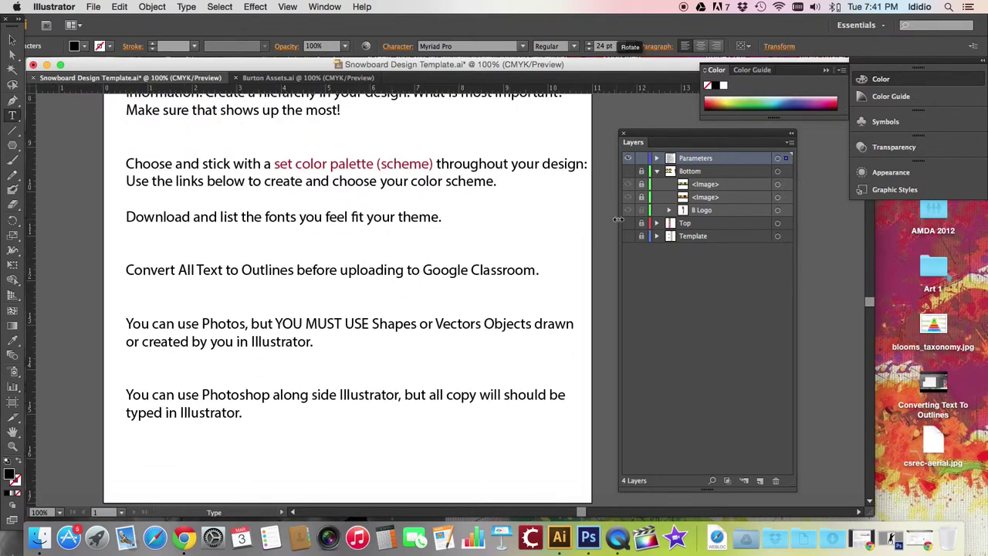
- Show the Bottom layer's palettes and logo and zoom to 66.67%
{"action": "left_click", "coordinate": [627, 172]}
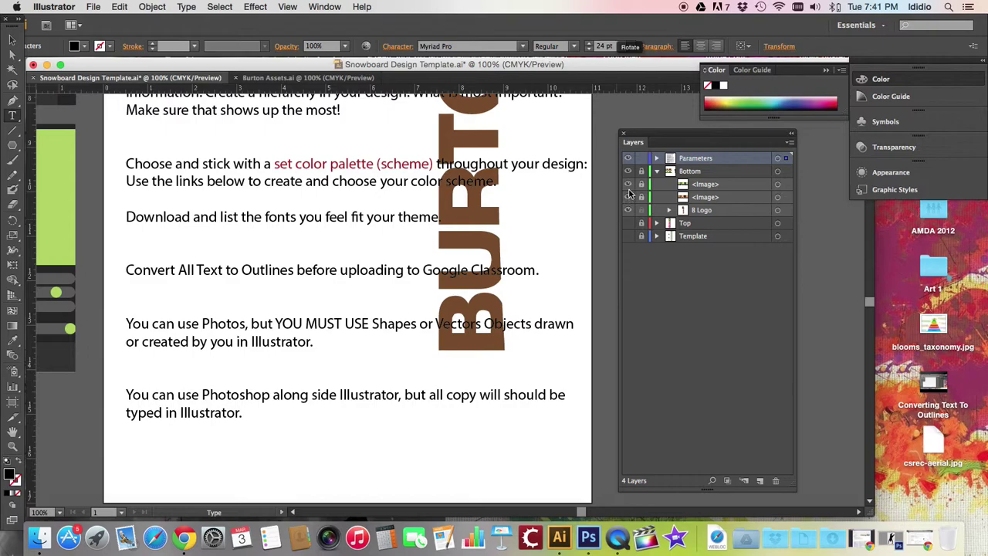
{"action": "scroll", "coordinate": [396, 234], "scroll_direction": "left", "scroll_amount": 10}
{"action": "scroll", "coordinate": [396, 234], "scroll_direction": "up", "scroll_amount": 8}
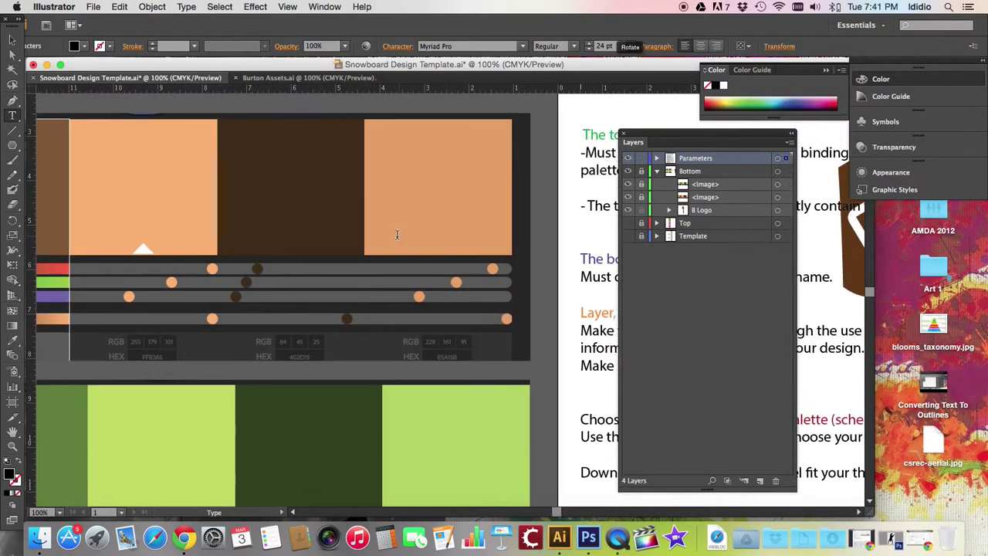
{"action": "key", "text": "super+minus"}
{"action": "key", "text": "super+minus"}
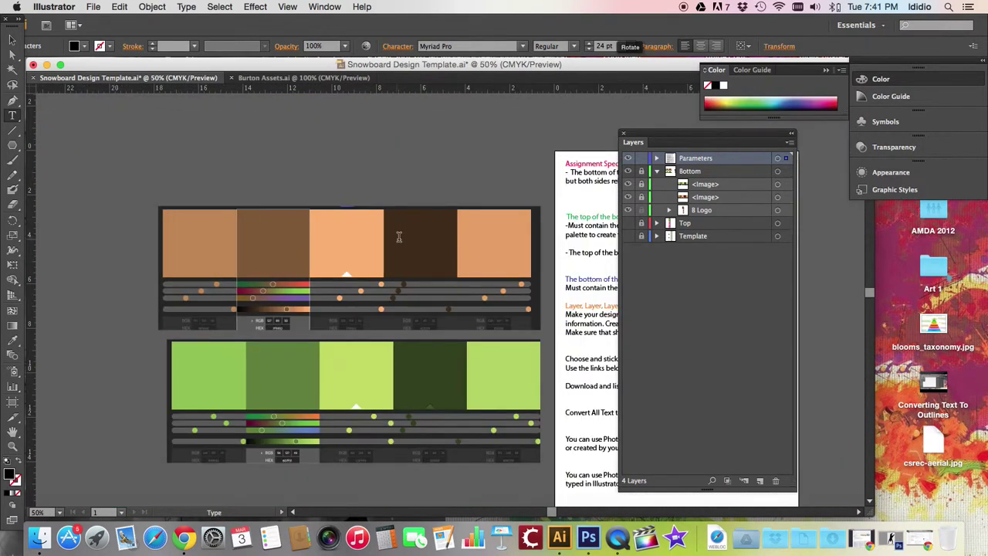
{"action": "key", "text": "super+equal"}
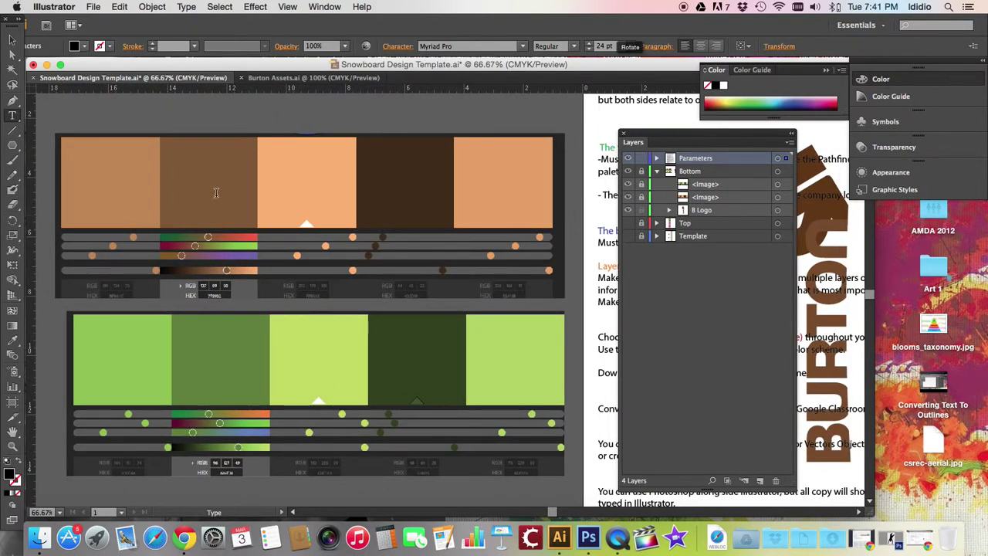
- Draw a test rectangle above the palettes and fill it with the palette's mid green
{"action": "left_click", "coordinate": [12, 342]}
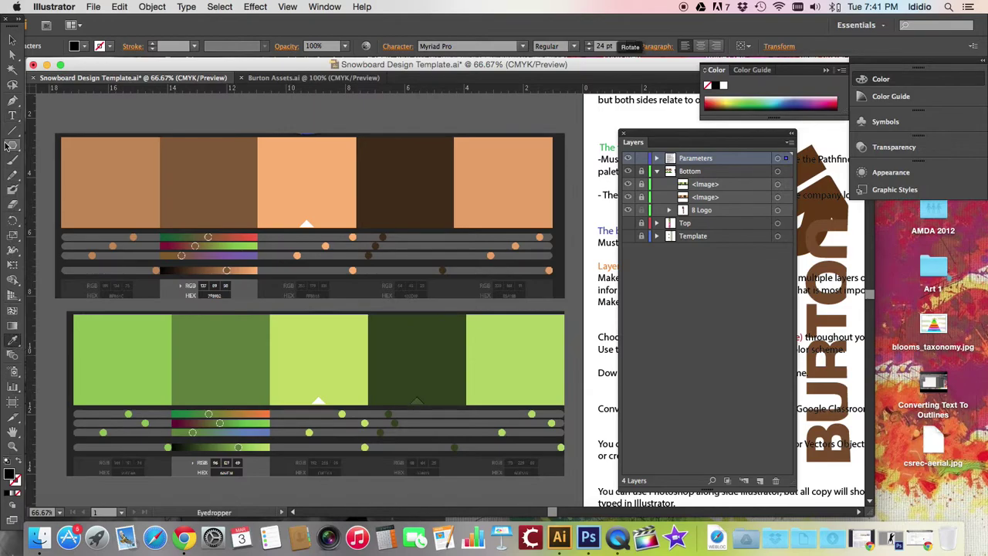
{"action": "left_click_drag", "start_coordinate": [12, 145], "coordinate": [46, 146]}
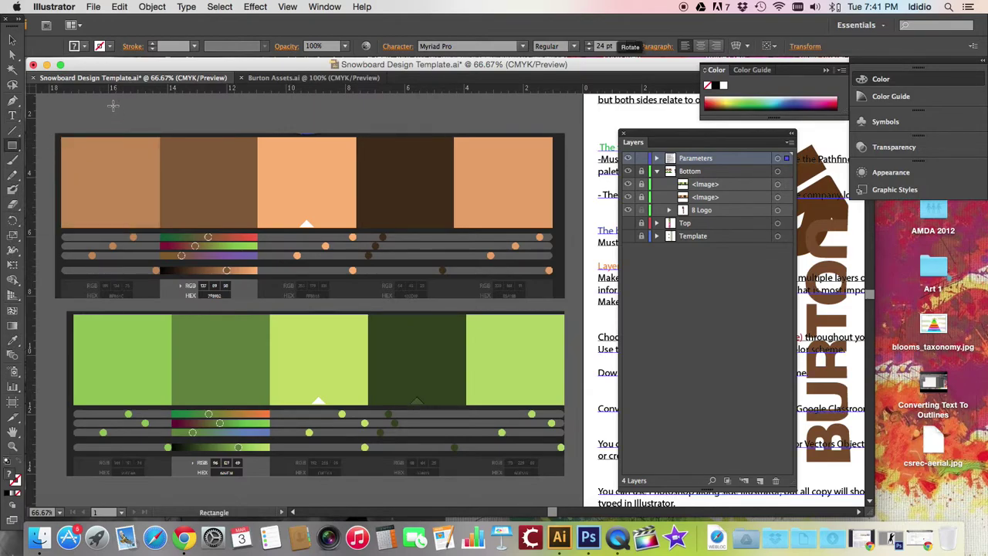
{"action": "left_click_drag", "start_coordinate": [115, 106], "coordinate": [230, 136]}
{"action": "key", "text": "v"}
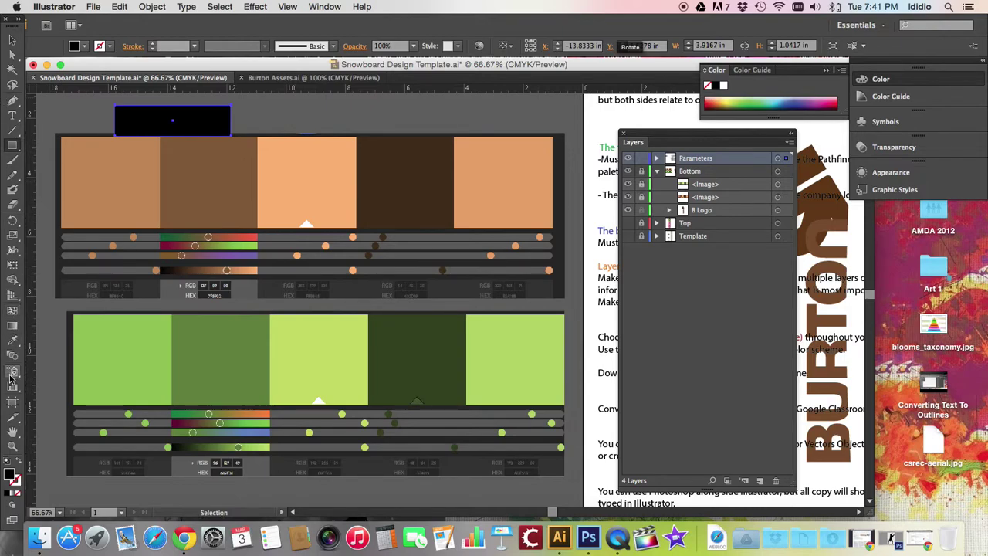
{"action": "left_click", "coordinate": [12, 342]}
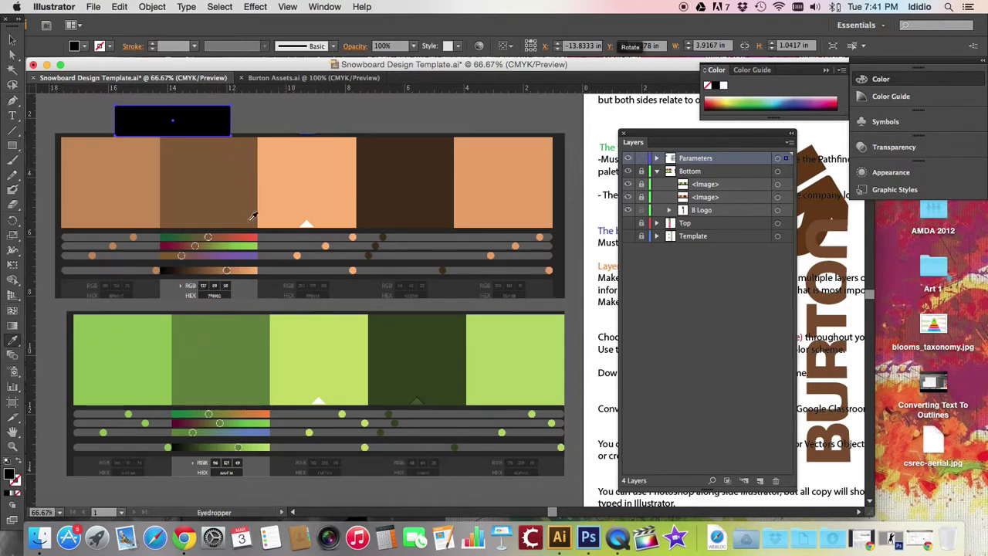
{"action": "left_click", "coordinate": [248, 342]}
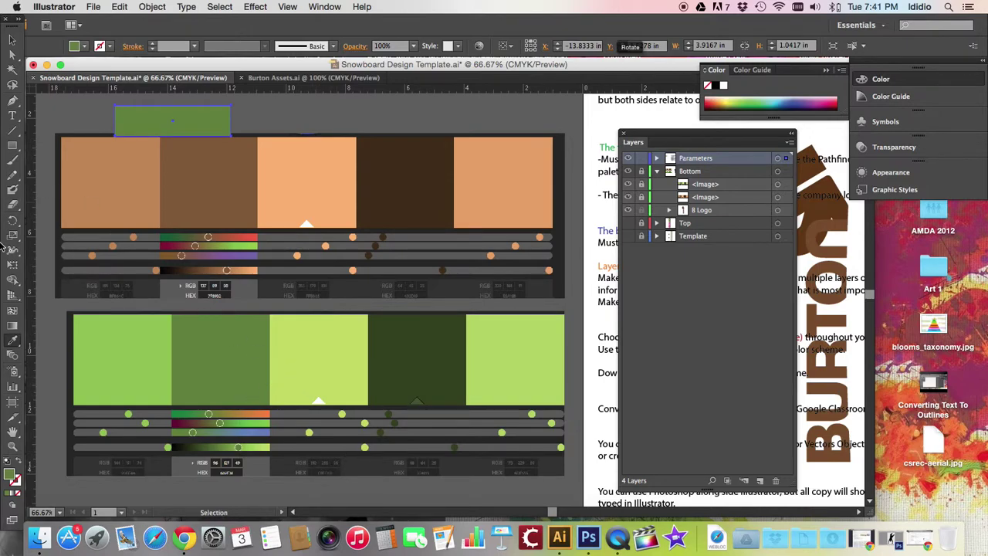
- Draw a second test rectangle and fill it with the tan swatch colour
{"action": "left_click", "coordinate": [13, 145]}
{"action": "left_click_drag", "start_coordinate": [265, 161], "coordinate": [337, 208]}
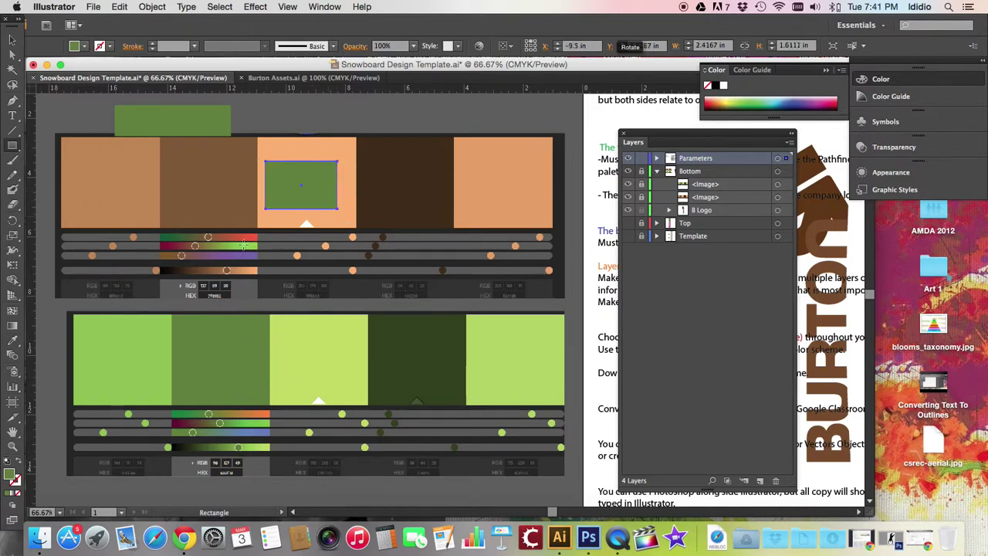
{"action": "key", "text": "v"}
{"action": "left_click", "coordinate": [12, 340]}
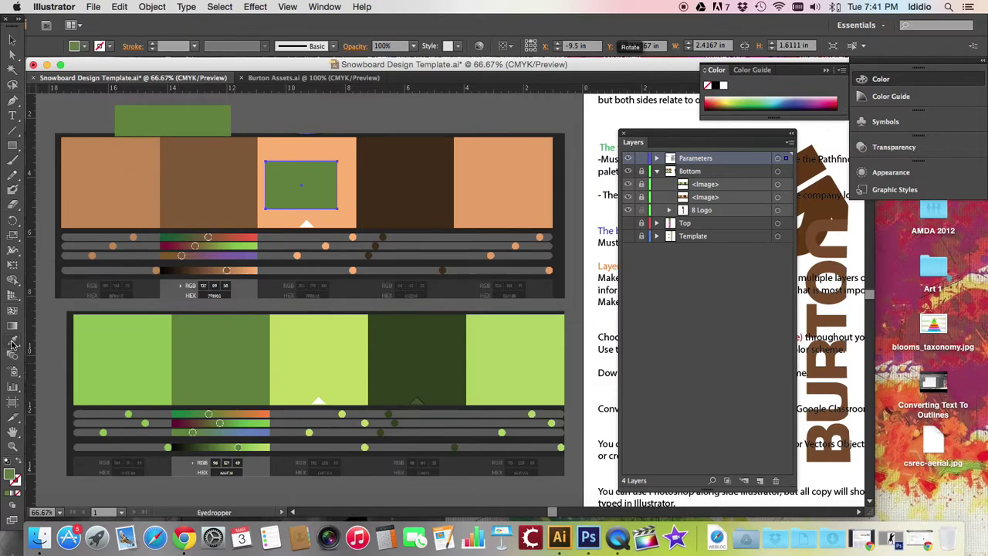
{"action": "left_click", "coordinate": [133, 179]}
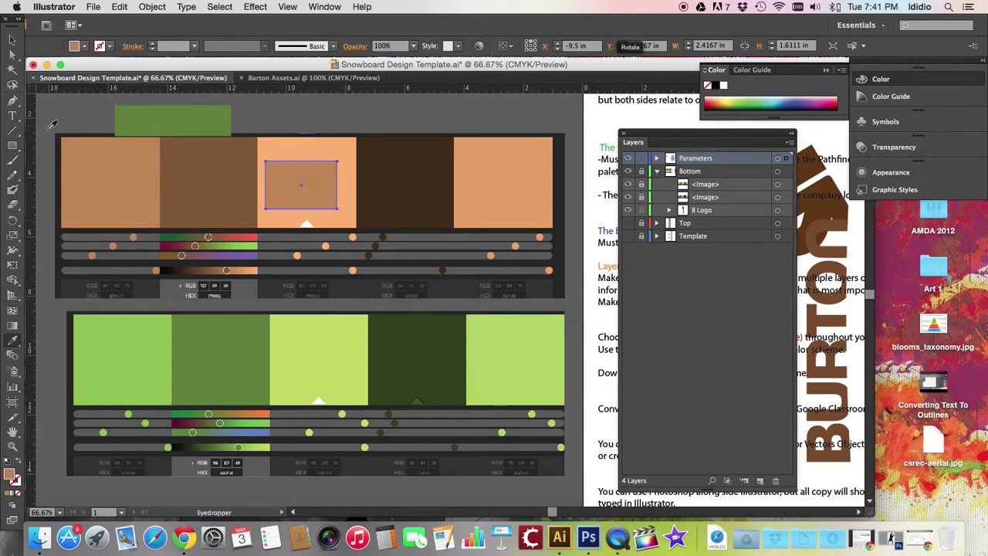
- Delete the tan and green test rectangles
{"action": "key", "text": "v"}
{"action": "key", "text": "Delete"}
{"action": "left_click", "coordinate": [200, 127]}
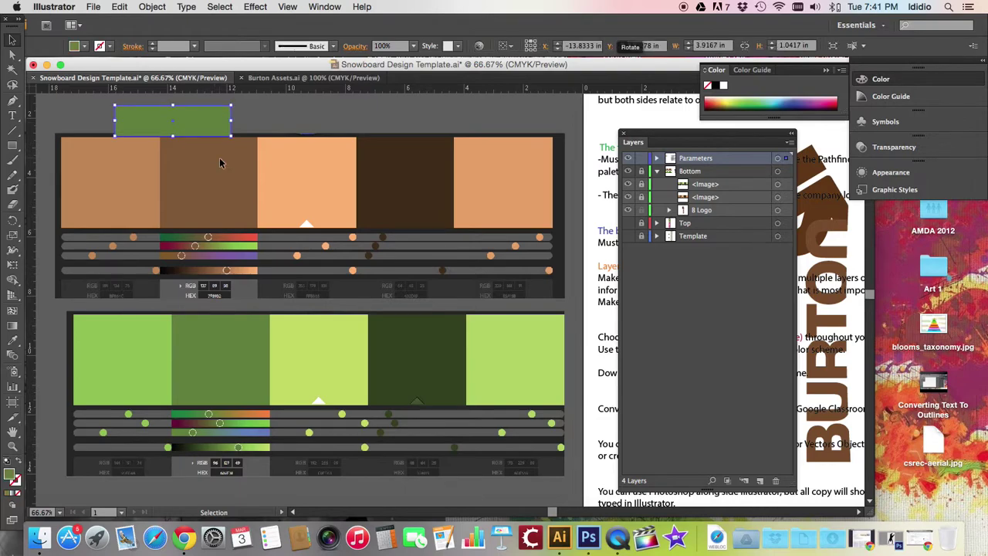
{"action": "key", "text": "Delete"}
{"action": "scroll", "coordinate": [473, 222], "scroll_direction": "right", "scroll_amount": 3}
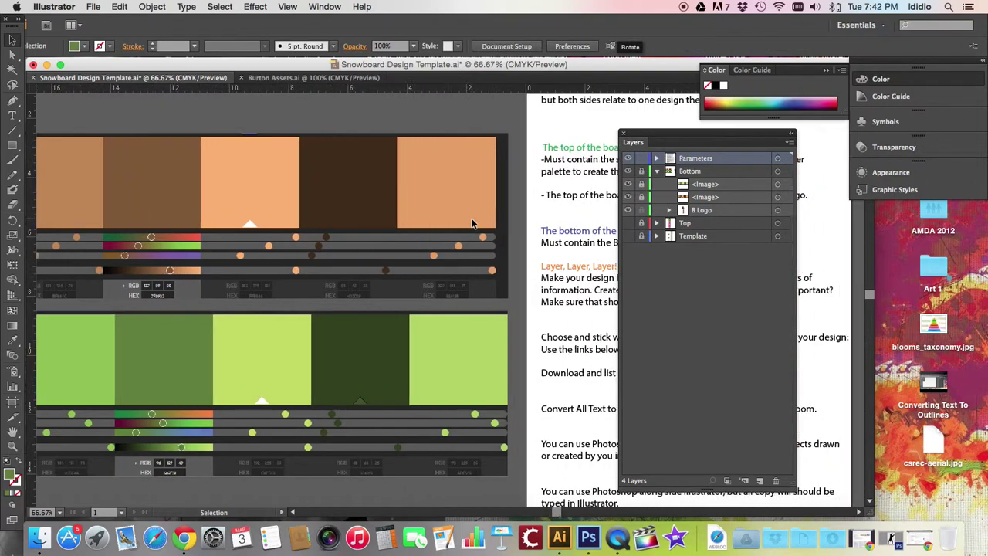
- Hide the Bottom layer again and zoom in on the assignment specs text
{"action": "left_click", "coordinate": [630, 173]}
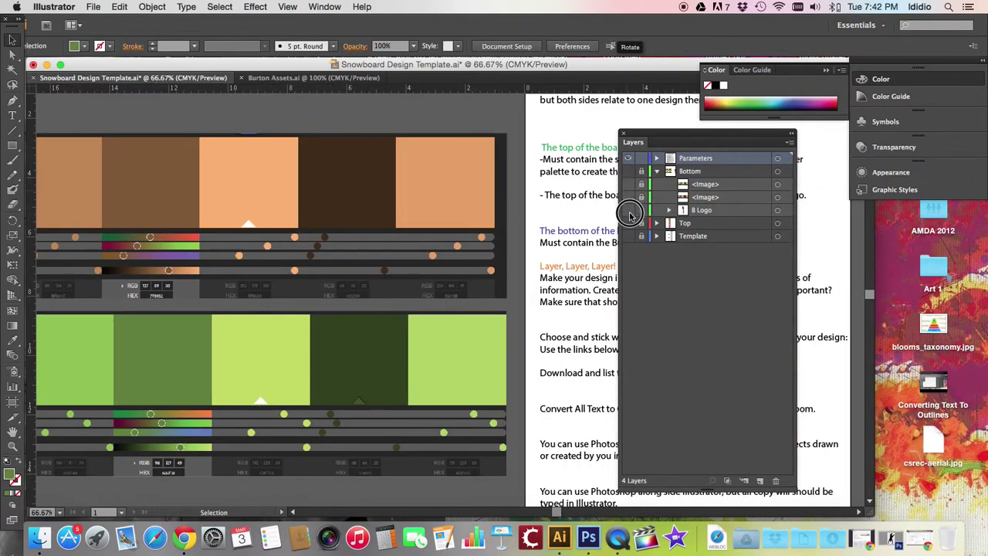
{"action": "left_click", "coordinate": [560, 249]}
{"action": "scroll", "coordinate": [562, 252], "scroll_direction": "right", "scroll_amount": 1}
{"action": "scroll", "coordinate": [561, 251], "scroll_direction": "right", "scroll_amount": 10}
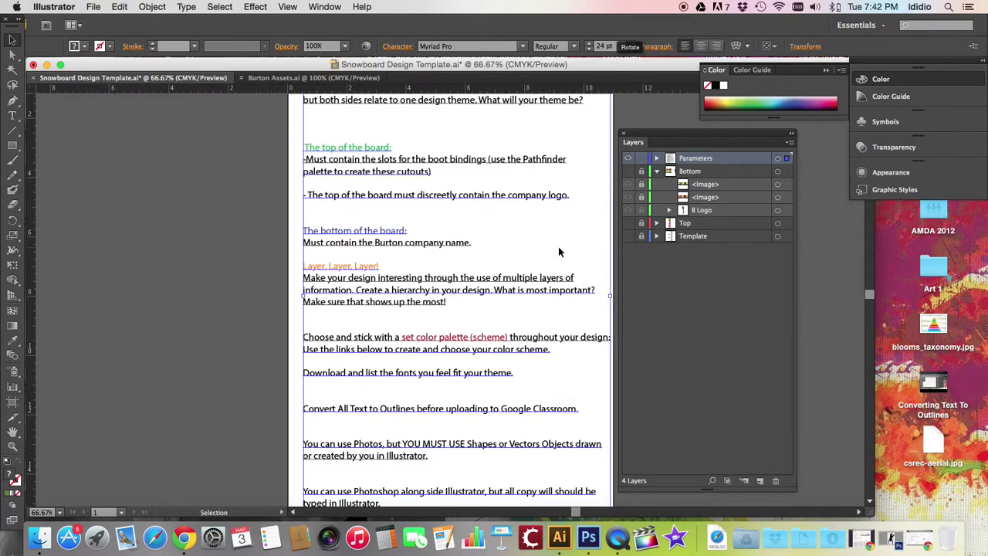
{"action": "left_click", "coordinate": [558, 246]}
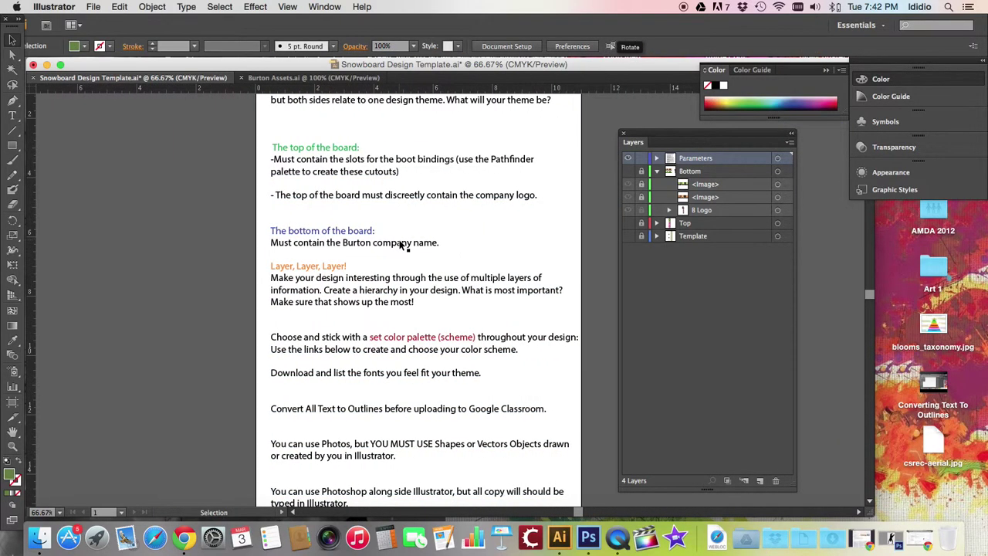
{"action": "scroll", "coordinate": [400, 244], "scroll_direction": "down", "scroll_amount": 5}
{"action": "scroll", "coordinate": [400, 244], "scroll_direction": "right", "scroll_amount": 2}
{"action": "scroll", "coordinate": [400, 245], "scroll_direction": "left", "scroll_amount": 1}
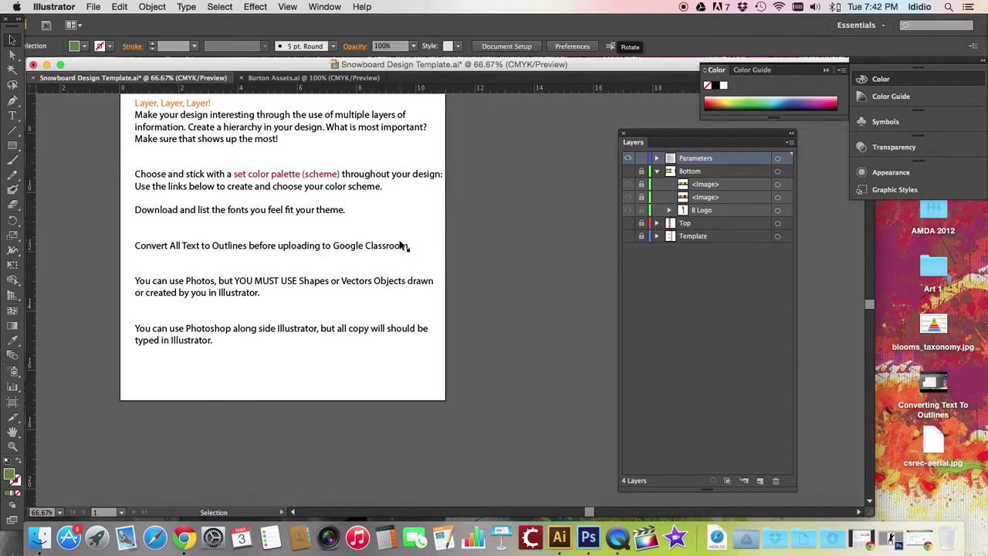
{"action": "key", "text": "super+equal"}
{"action": "key", "text": "super+equal"}
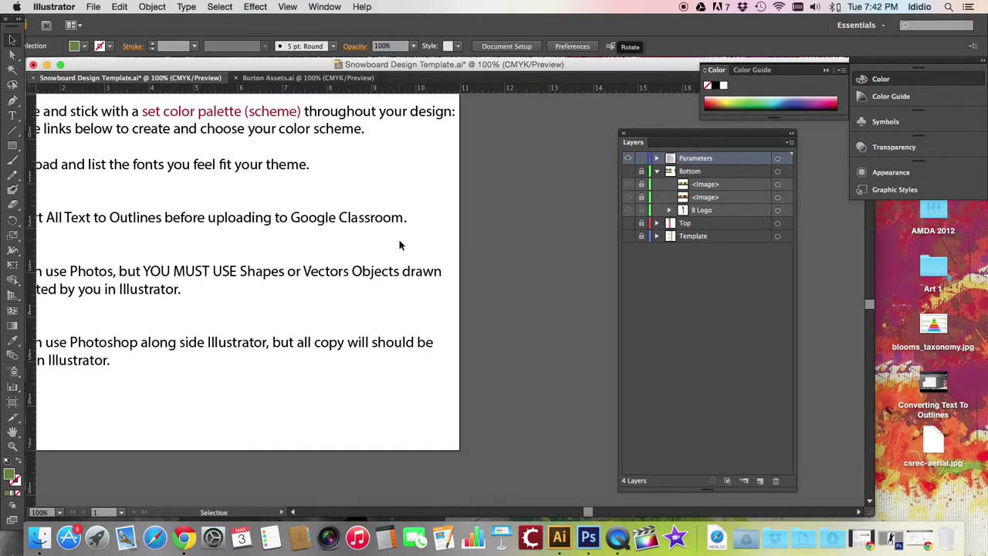
- Scroll across the Parameters specs text to read the instructions
{"action": "scroll", "coordinate": [400, 245], "scroll_direction": "left", "scroll_amount": 5}
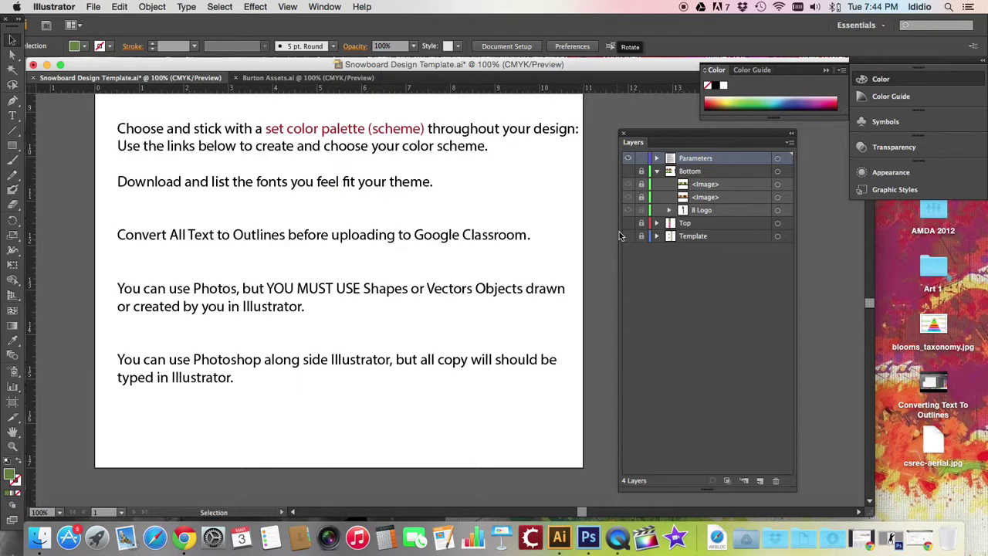
- Fit the page, hide the Parameters layer and show the Bottom, Top and Template layers
{"action": "key", "text": "super+0"}
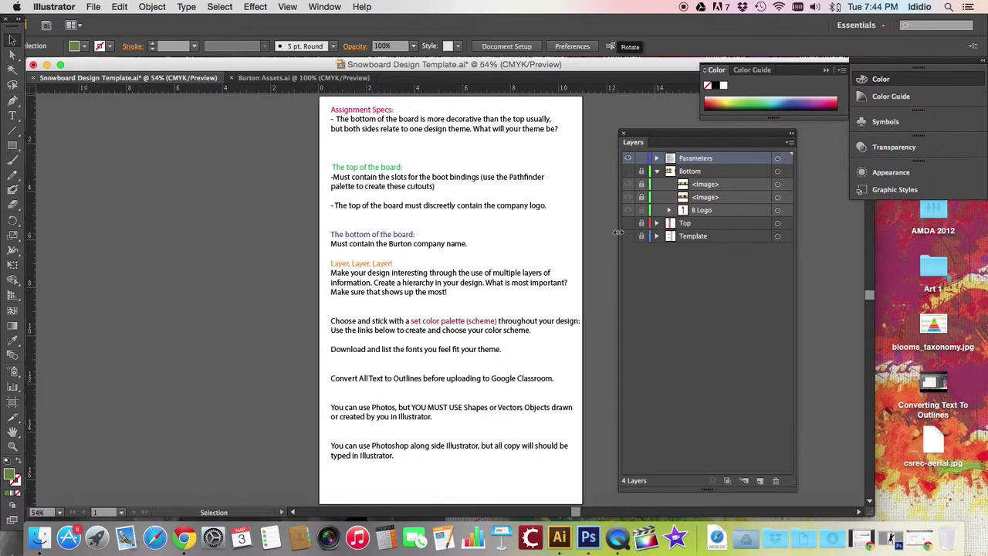
{"action": "scroll", "coordinate": [530, 190], "scroll_direction": "right", "scroll_amount": 3}
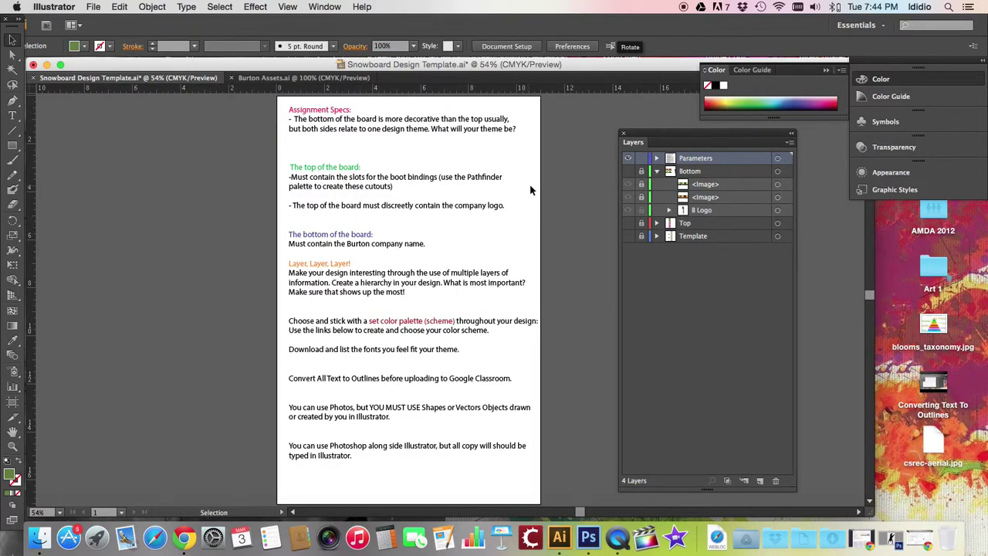
{"action": "left_click", "coordinate": [628, 158]}
{"action": "left_click", "coordinate": [628, 171]}
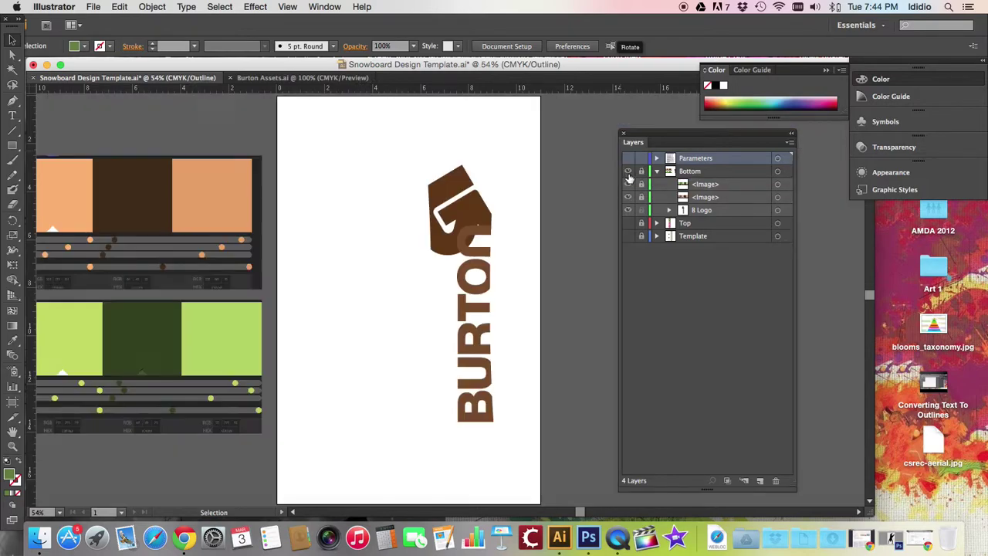
{"action": "left_click_drag", "start_coordinate": [630, 223], "coordinate": [627, 236]}
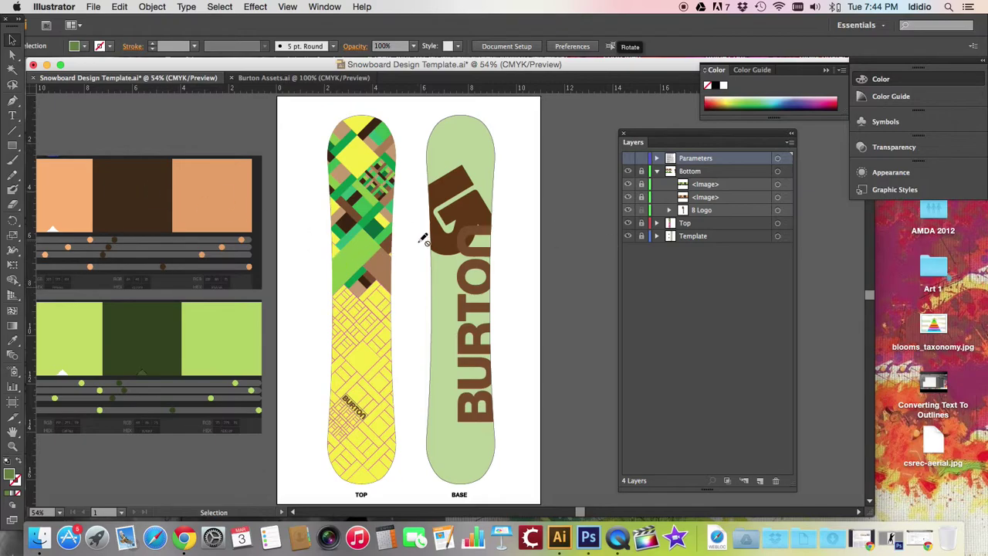
- Unlock the Bottom layer and switch the working layer between Bottom, Template and Top
{"action": "left_click", "coordinate": [696, 174]}
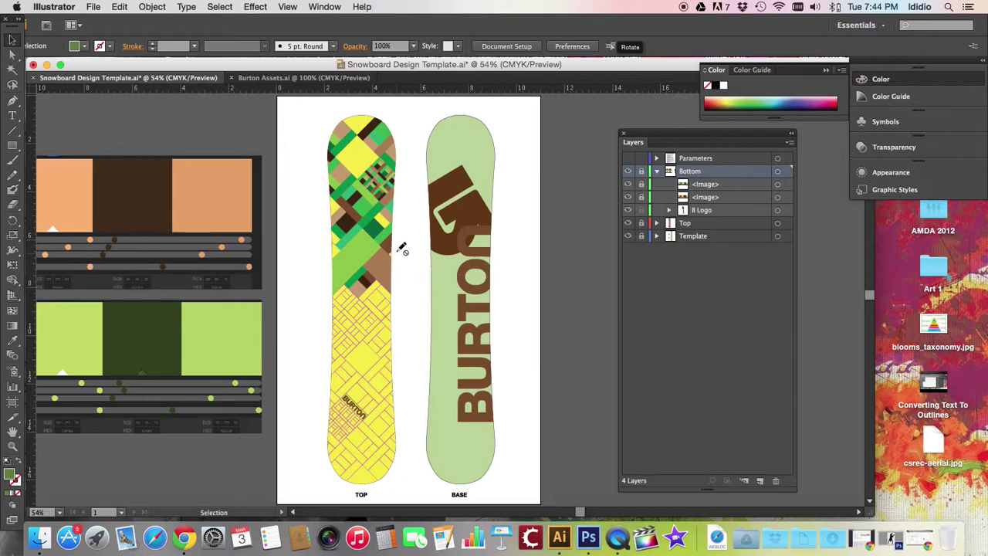
{"action": "left_click", "coordinate": [643, 171]}
{"action": "left_click", "coordinate": [686, 239]}
{"action": "left_click", "coordinate": [691, 225]}
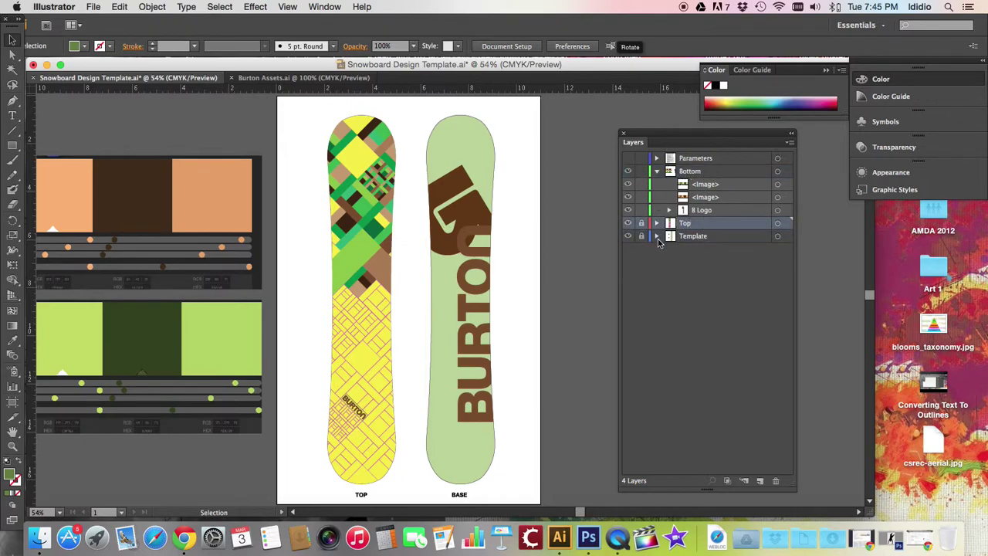
- Collapse the Bottom layer and cycle the working layer through Bottom, Top and Template
{"action": "left_click", "coordinate": [657, 171]}
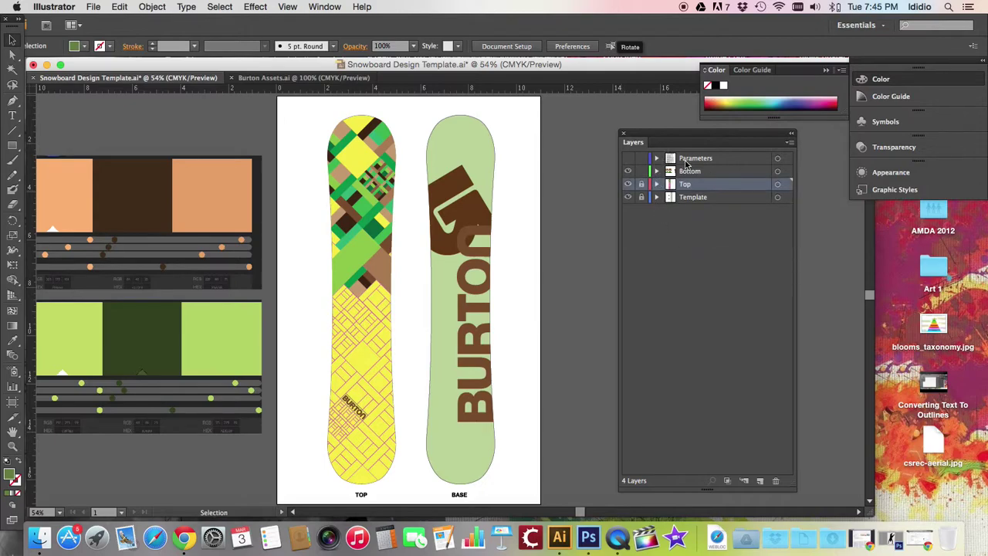
{"action": "left_click", "coordinate": [671, 172]}
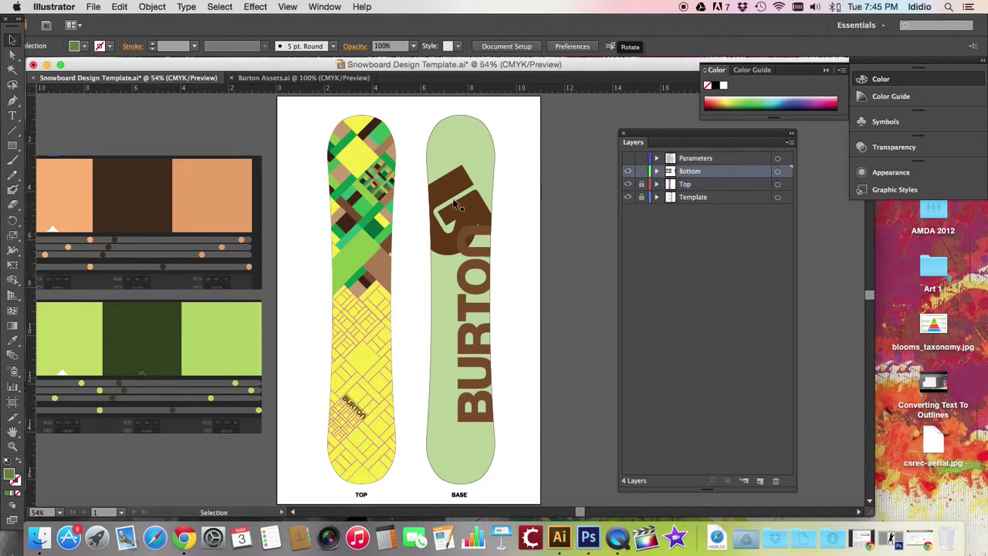
{"action": "left_click", "coordinate": [694, 184]}
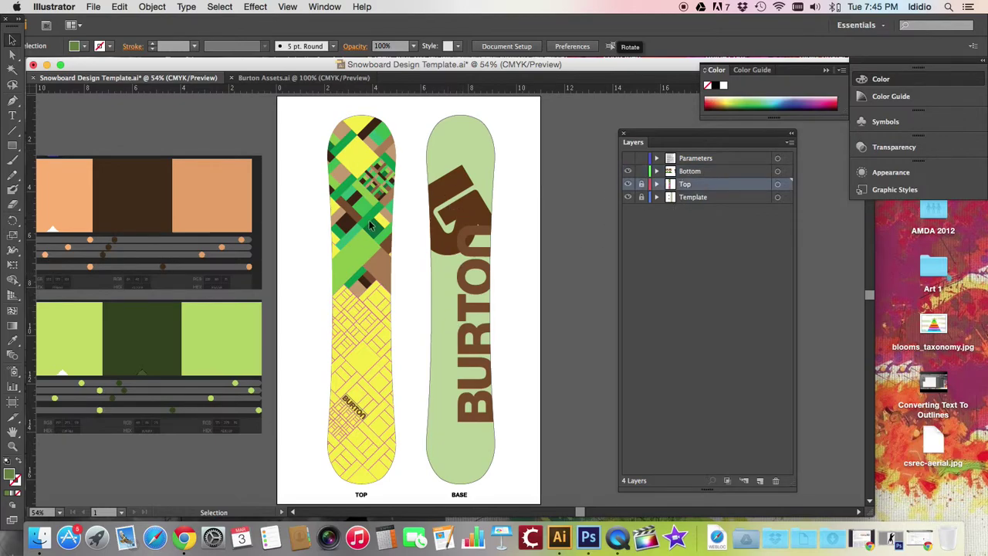
{"action": "left_click", "coordinate": [680, 199]}
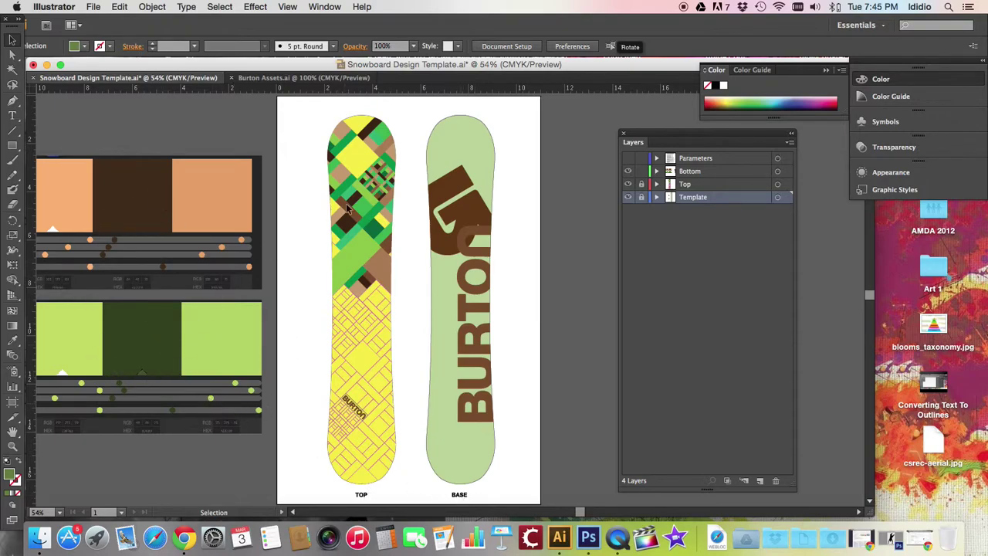
{"action": "scroll", "coordinate": [401, 212], "scroll_direction": "left", "scroll_amount": 6}
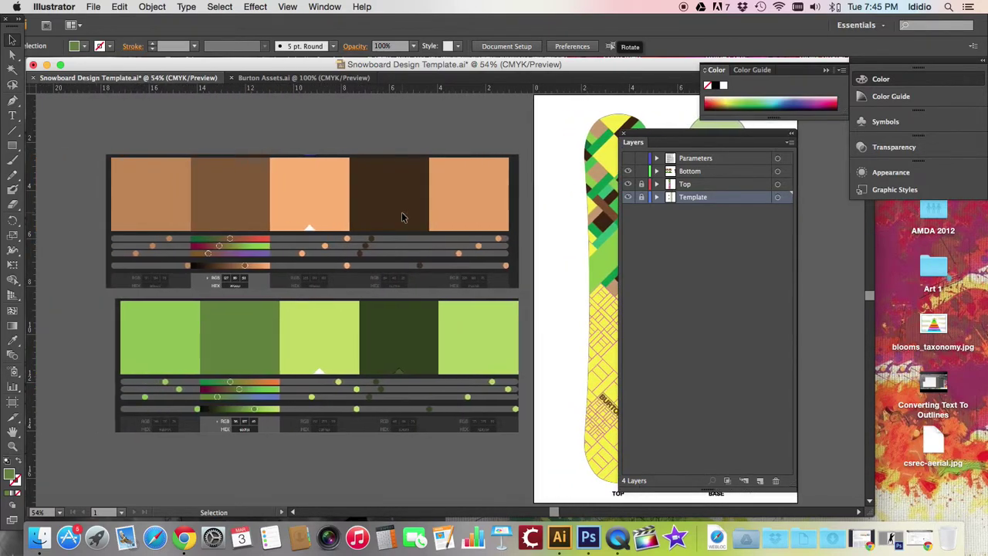
{"action": "scroll", "coordinate": [401, 212], "scroll_direction": "right", "scroll_amount": 6}
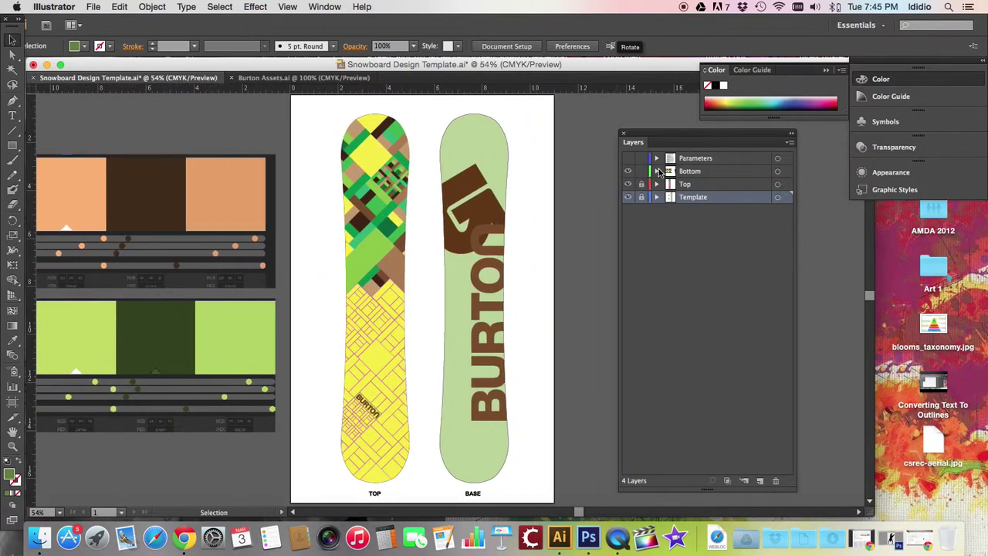
- Hide both colour-swatch images in the Bottom layer, check the boards at 100%, and switch to the desktop
{"action": "left_click", "coordinate": [657, 171]}
{"action": "left_click", "coordinate": [628, 184]}
{"action": "left_click", "coordinate": [627, 197]}
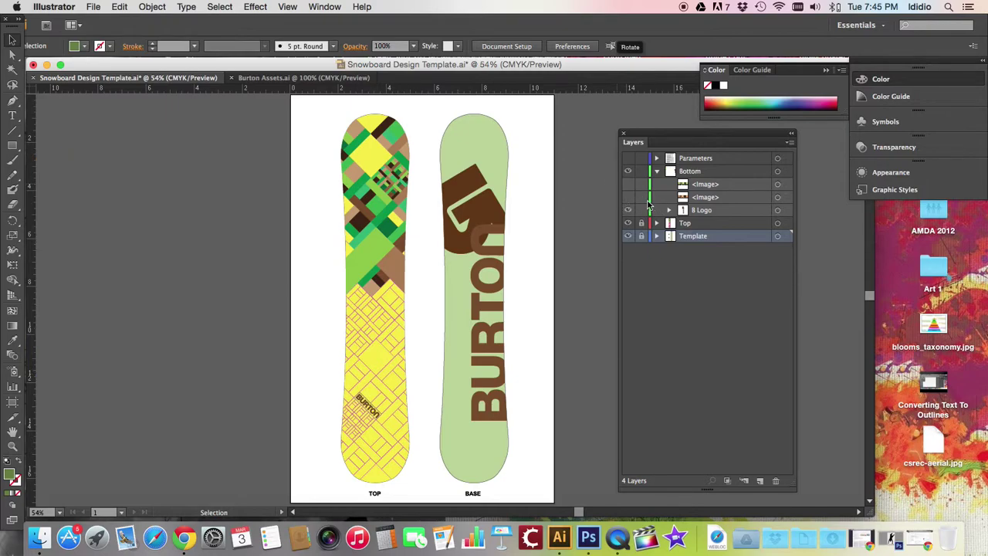
{"action": "key", "text": "super+1"}
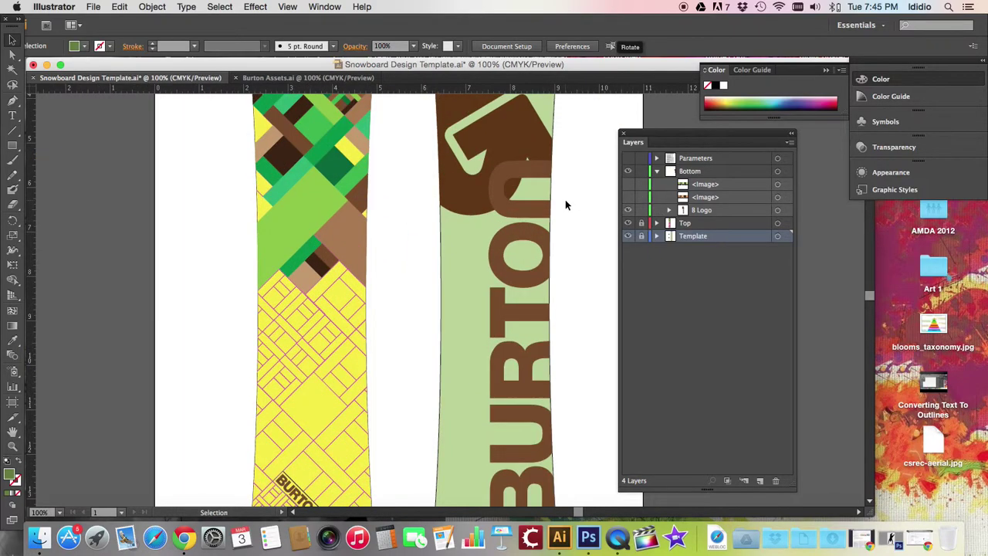
{"action": "scroll", "coordinate": [565, 205], "scroll_direction": "up", "scroll_amount": 5}
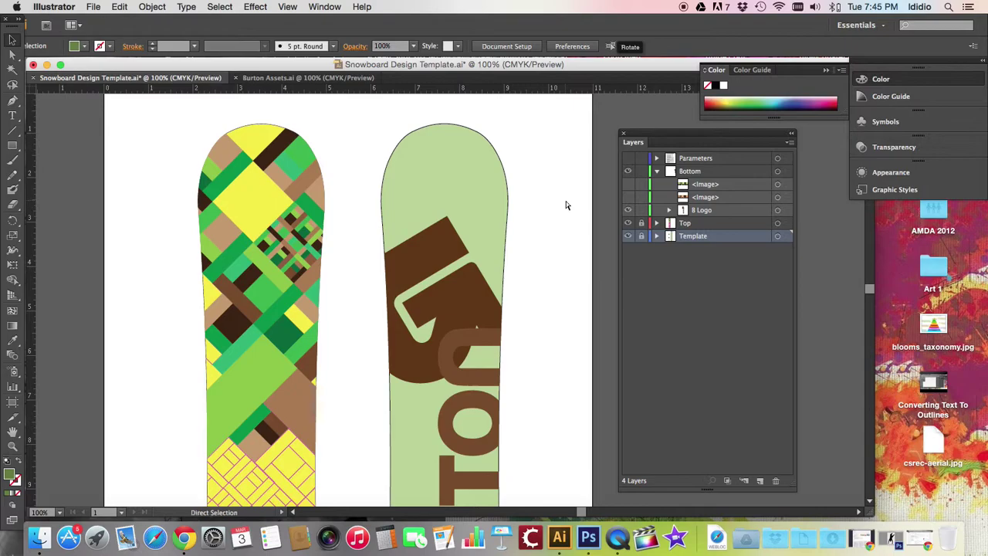
{"action": "key", "text": "super+0"}
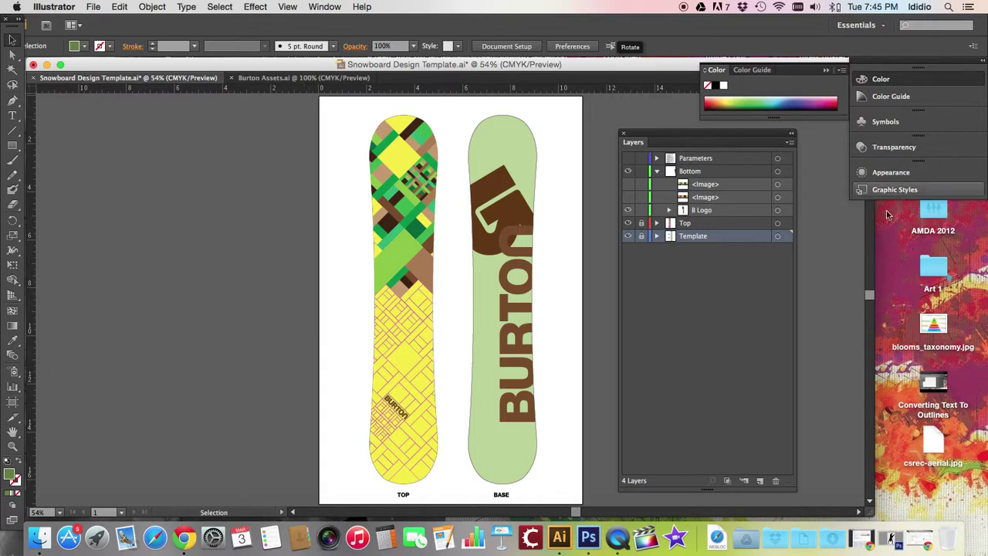
{"action": "left_click", "coordinate": [903, 250]}
{"action": "left_click_drag", "start_coordinate": [834, 73], "coordinate": [486, 90]}
{"action": "left_click", "coordinate": [603, 136]}
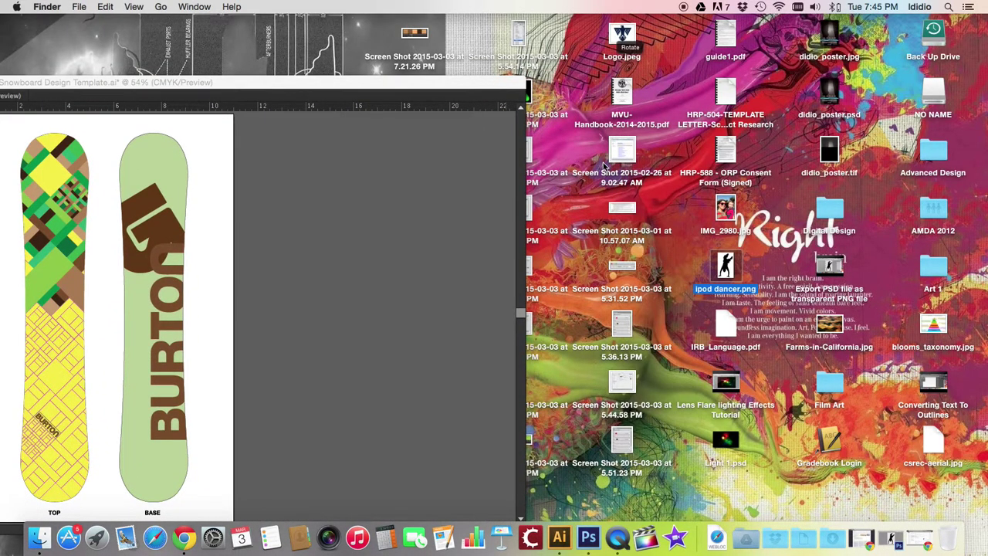
{"action": "left_click_drag", "start_coordinate": [829, 324], "coordinate": [377, 261]}
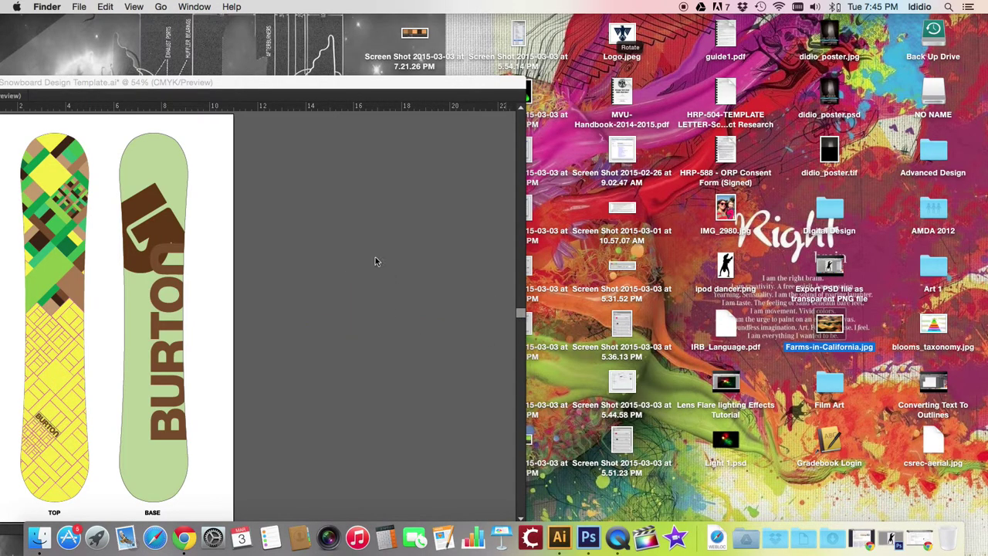
{"action": "left_click", "coordinate": [281, 85]}
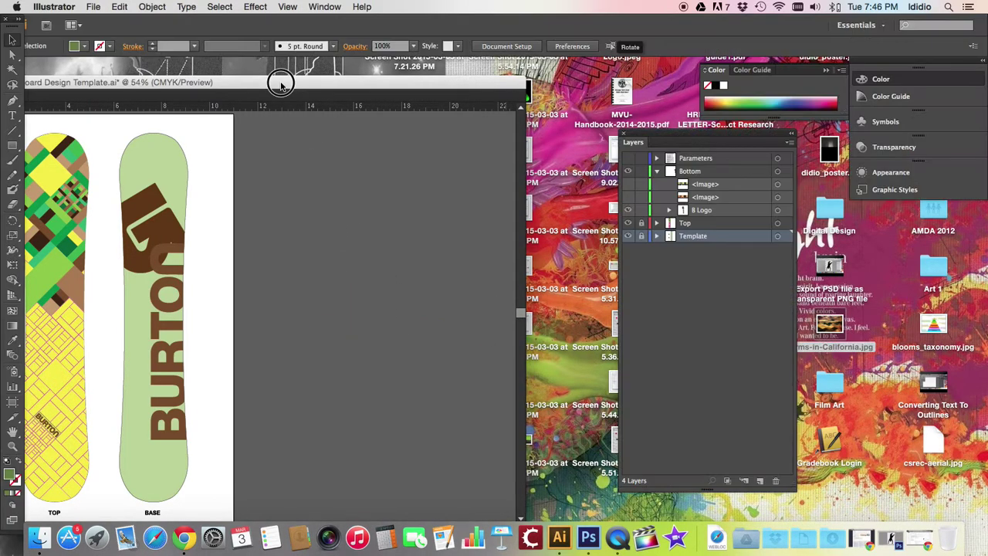
{"action": "left_click_drag", "start_coordinate": [281, 84], "coordinate": [323, 71]}
{"action": "left_click_drag", "start_coordinate": [829, 324], "coordinate": [408, 269]}
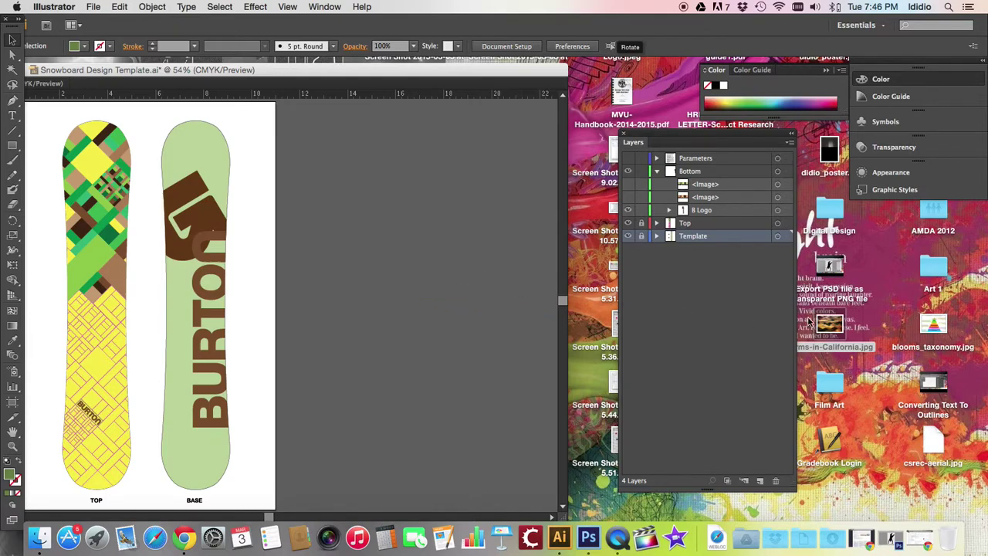
{"action": "left_click", "coordinate": [829, 325]}
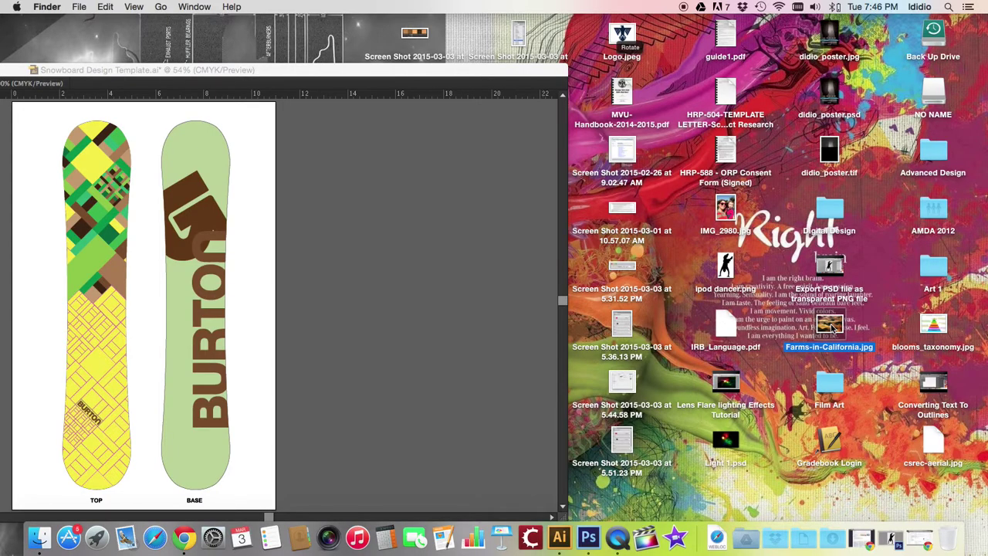
{"action": "key", "text": "space"}
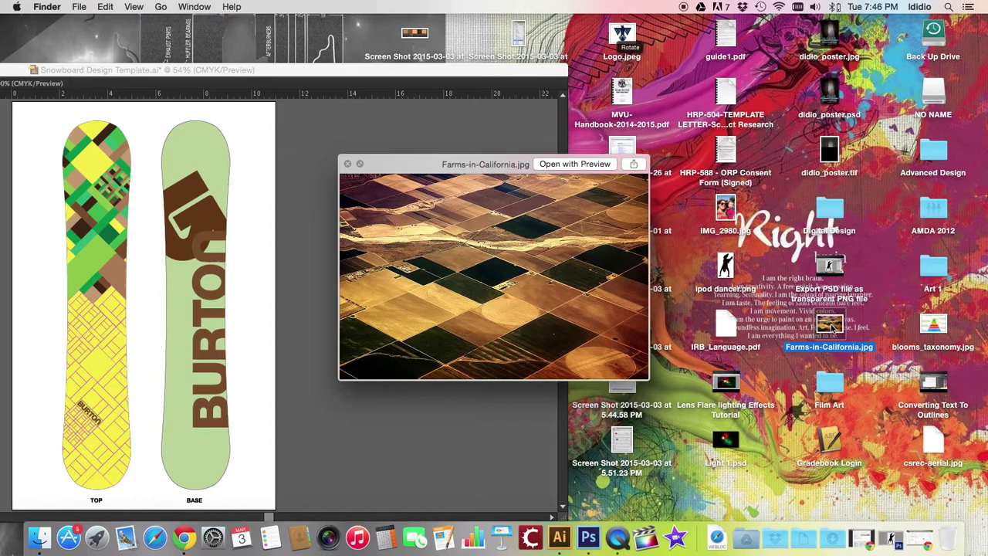
{"action": "key", "text": "space"}
{"action": "left_click", "coordinate": [201, 72]}
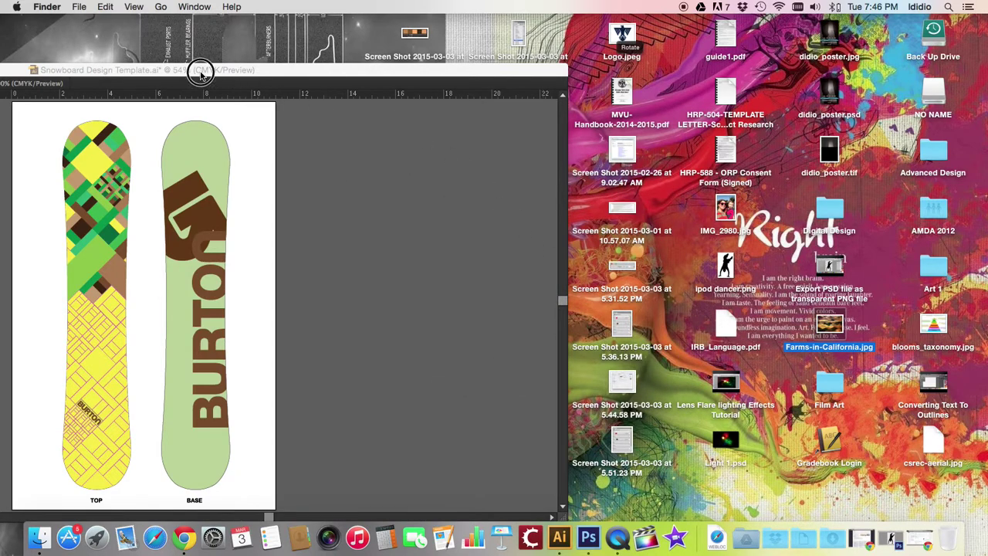
{"action": "left_click_drag", "start_coordinate": [201, 72], "coordinate": [505, 69]}
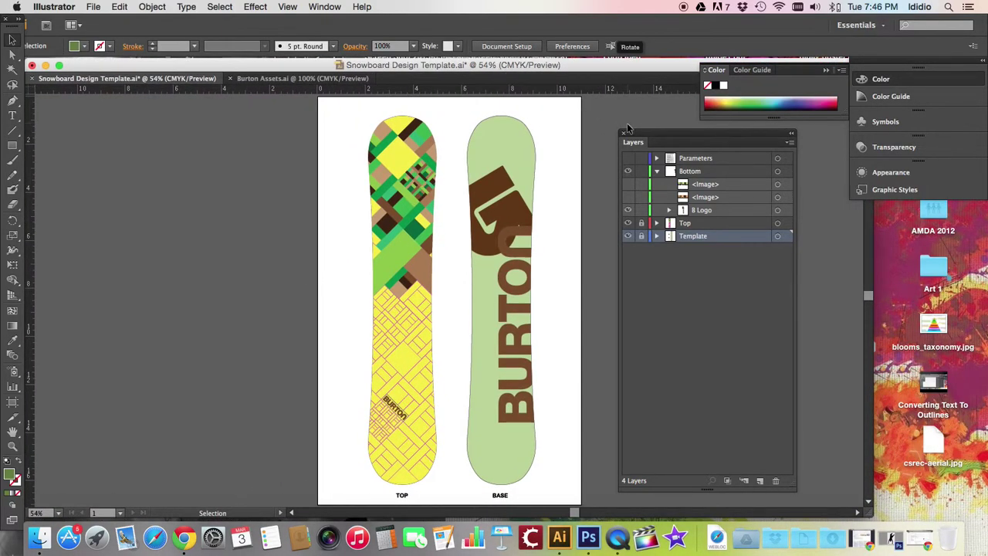
- Inspect the TOP and BASE boards at 100%, then zoom back out to fit the artboard
{"action": "key", "text": "super+1"}
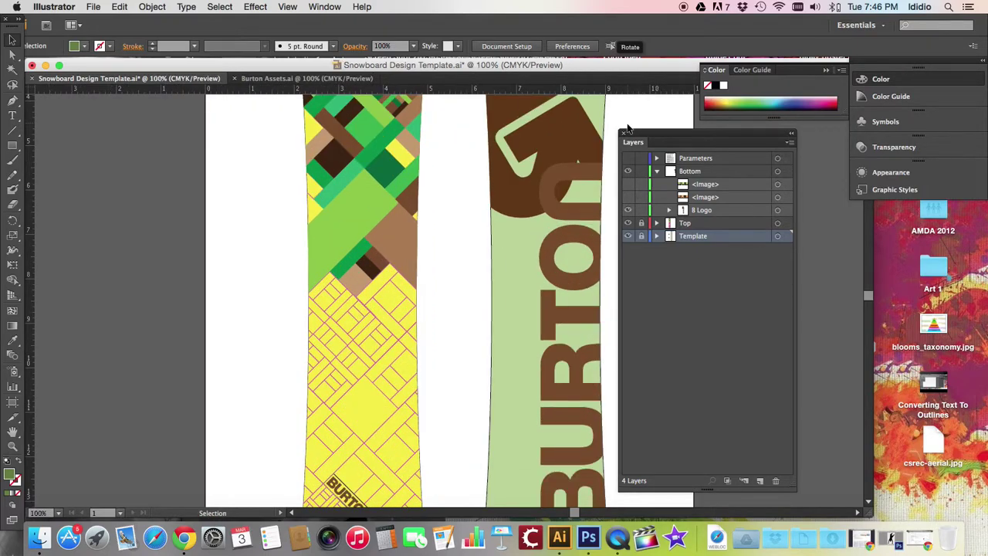
{"action": "scroll", "coordinate": [418, 214], "scroll_direction": "up", "scroll_amount": 10}
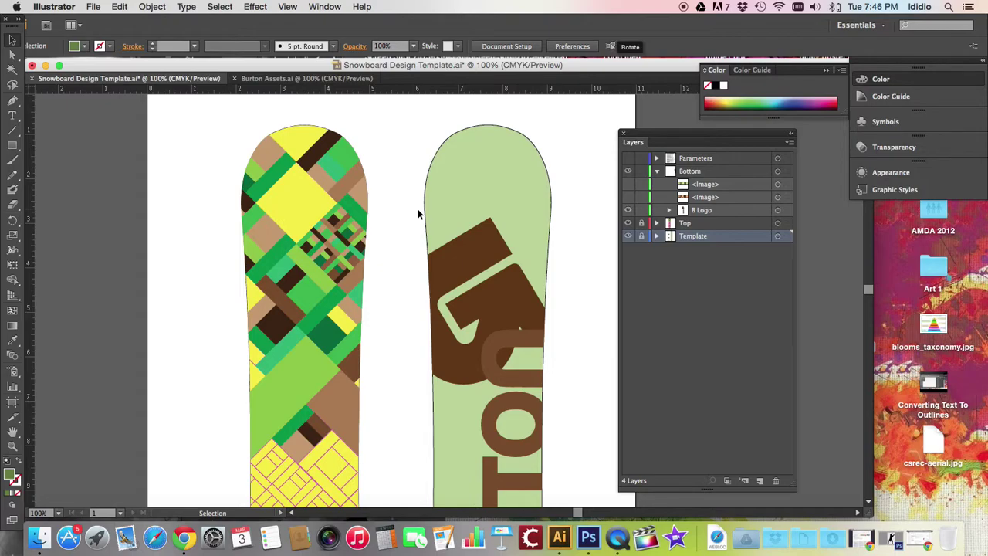
{"action": "key", "text": "super+0"}
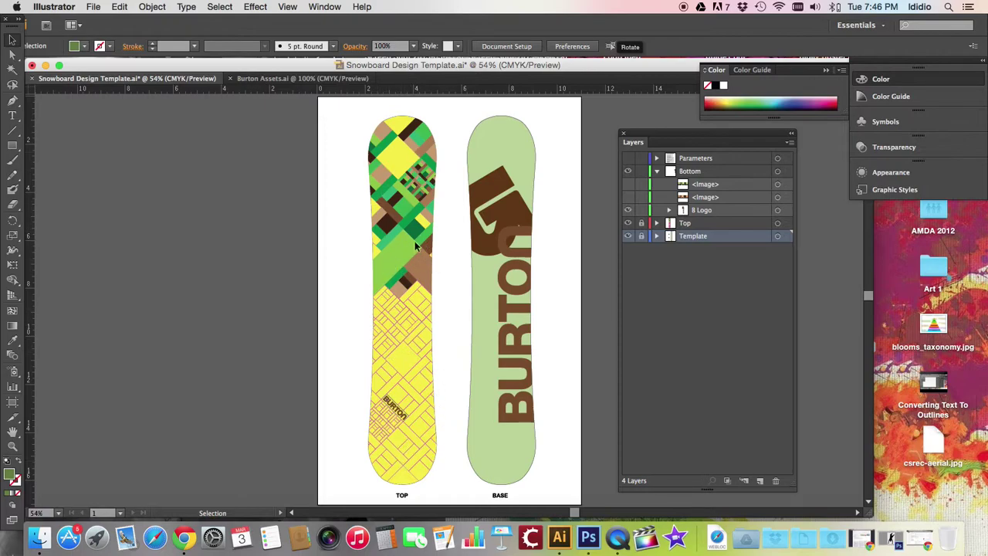
- Show the B Logo sublayer and add a new Layer 5 for the patchwork shapes
{"action": "left_click", "coordinate": [14, 148]}
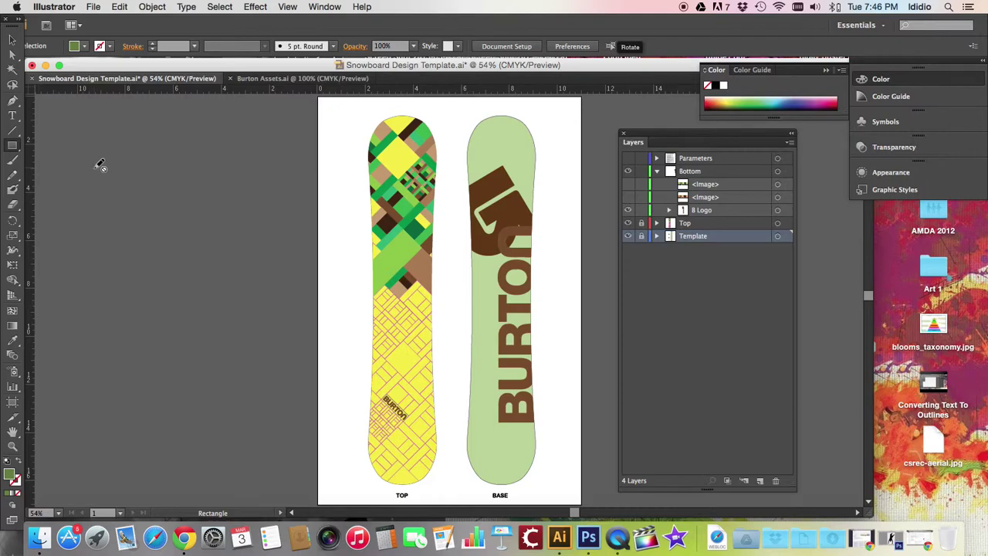
{"action": "left_click", "coordinate": [12, 146]}
{"action": "left_click", "coordinate": [628, 211]}
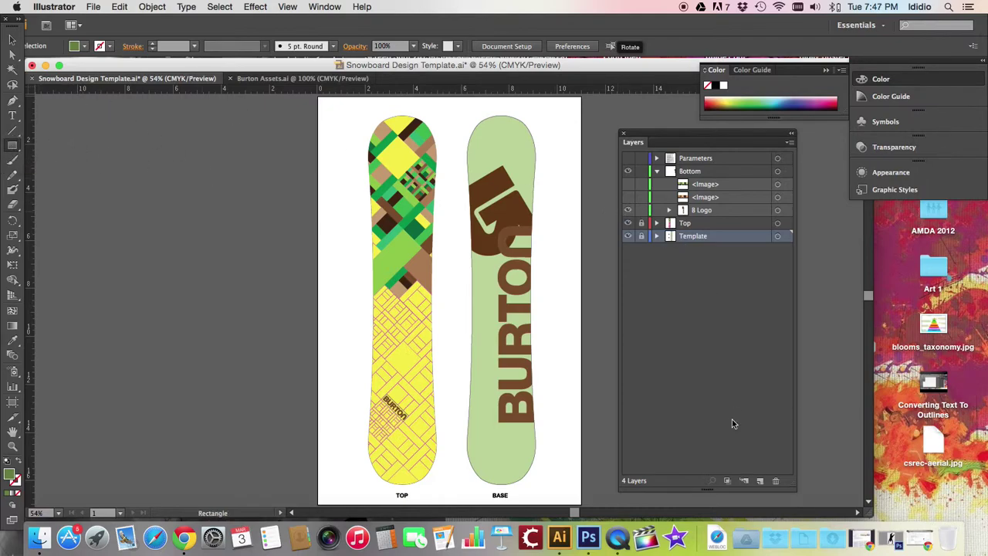
{"action": "left_click", "coordinate": [760, 482]}
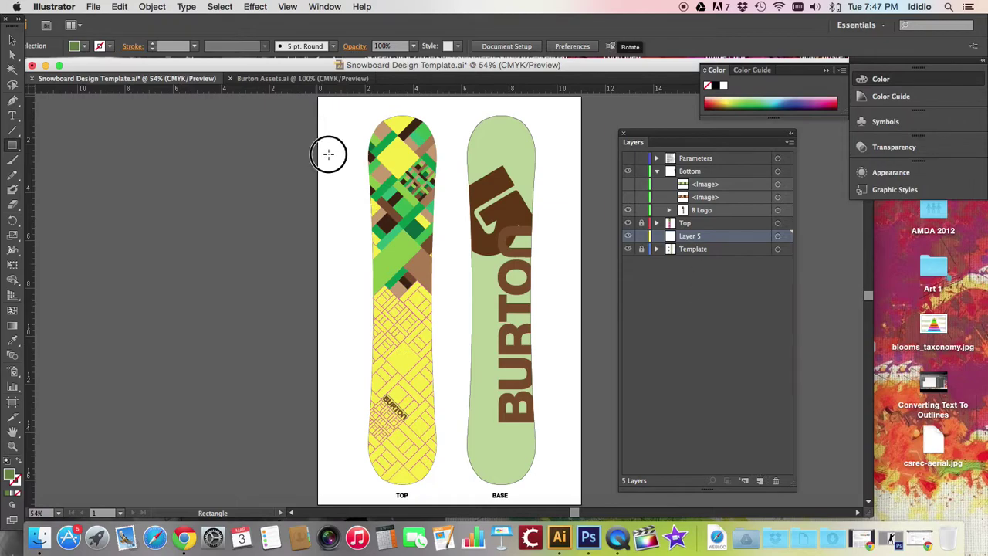
- Draw a small green rectangle left of the board top and zoom in
{"action": "left_click_drag", "start_coordinate": [330, 156], "coordinate": [357, 165]}
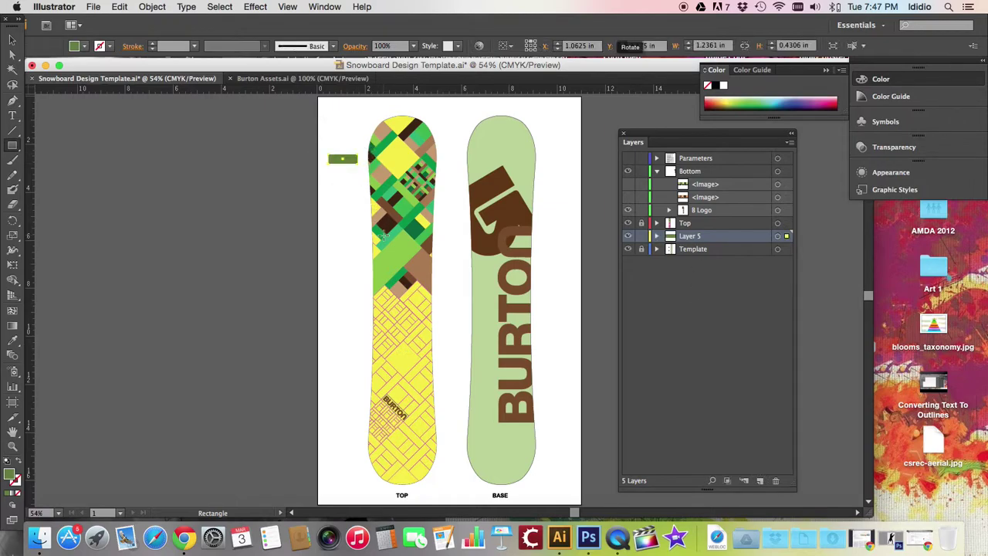
{"action": "key", "text": "super+equal"}
{"action": "key", "text": "super+equal"}
{"action": "key", "text": "super+equal"}
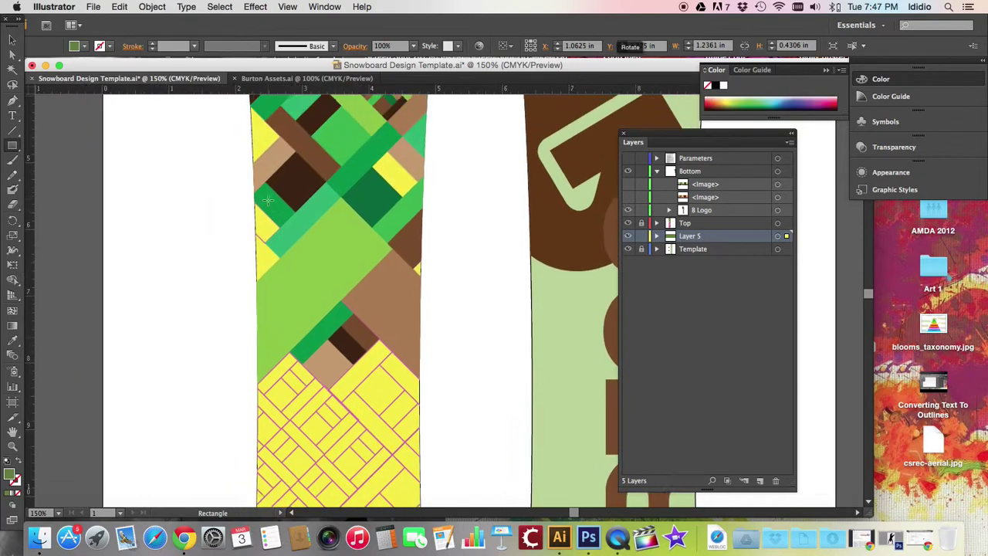
{"action": "scroll", "coordinate": [267, 199], "scroll_direction": "up", "scroll_amount": 5}
{"action": "scroll", "coordinate": [267, 199], "scroll_direction": "left", "scroll_amount": 4}
- Remove the accidental tiny square and the stray green rectangle
{"action": "key", "text": "m"}
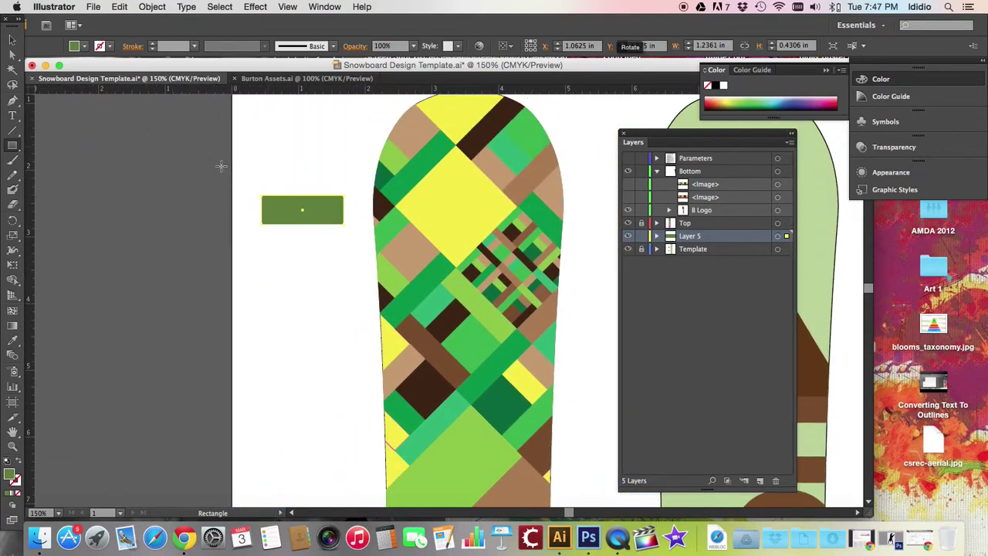
{"action": "left_click_drag", "start_coordinate": [267, 142], "coordinate": [272, 146]}
{"action": "key", "text": "BackSpace"}
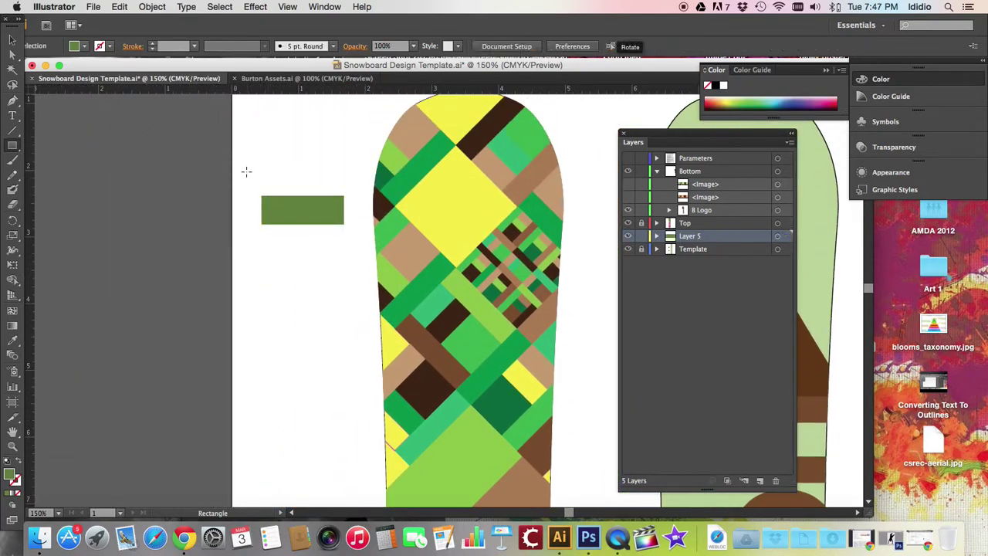
{"action": "key", "text": "v"}
{"action": "left_click", "coordinate": [300, 213]}
{"action": "key", "text": "BackSpace"}
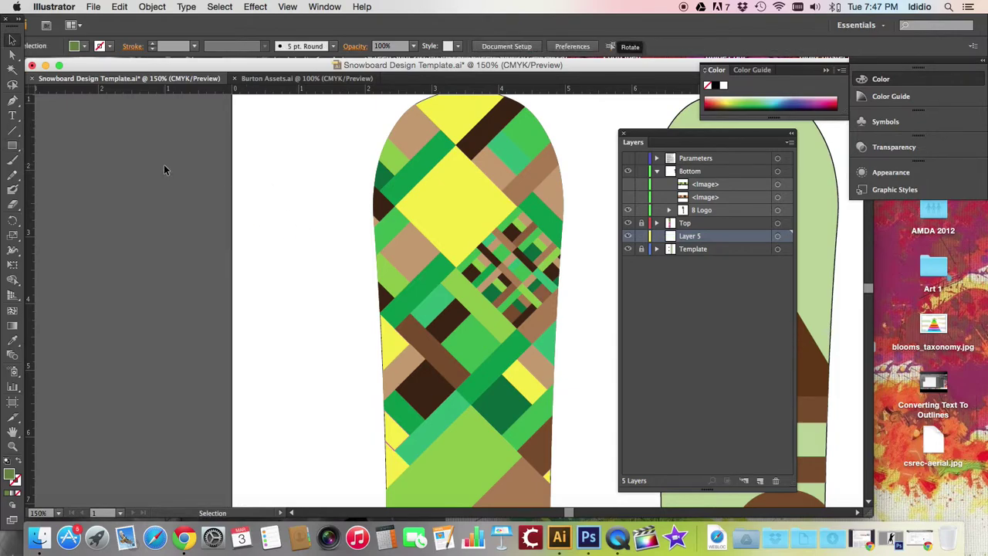
- Create an exact 1 × 2 in green rectangle left of the board
{"action": "left_click", "coordinate": [12, 145]}
{"action": "left_click", "coordinate": [250, 173]}
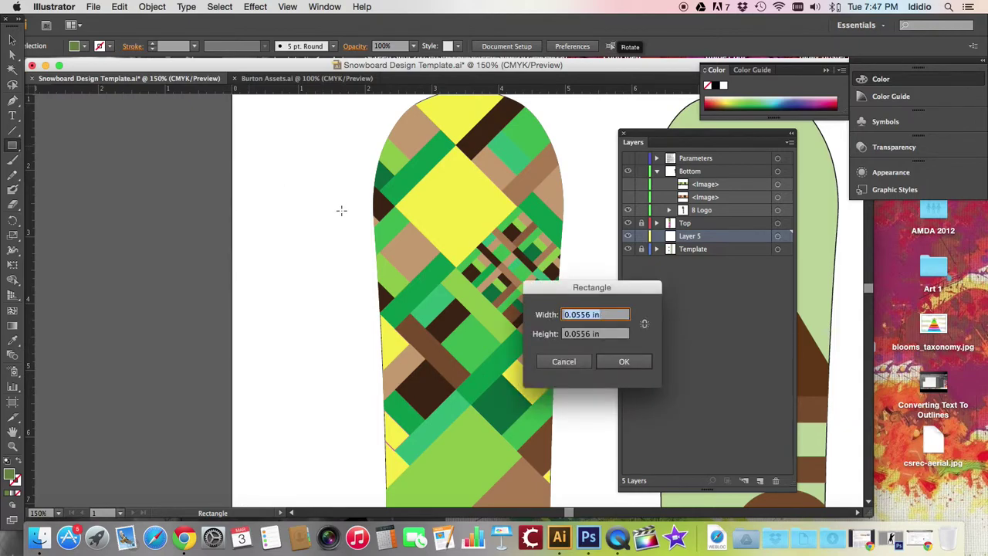
{"action": "type", "text": "1"}
{"action": "key", "text": "Tab"}
{"action": "type", "text": "2"}
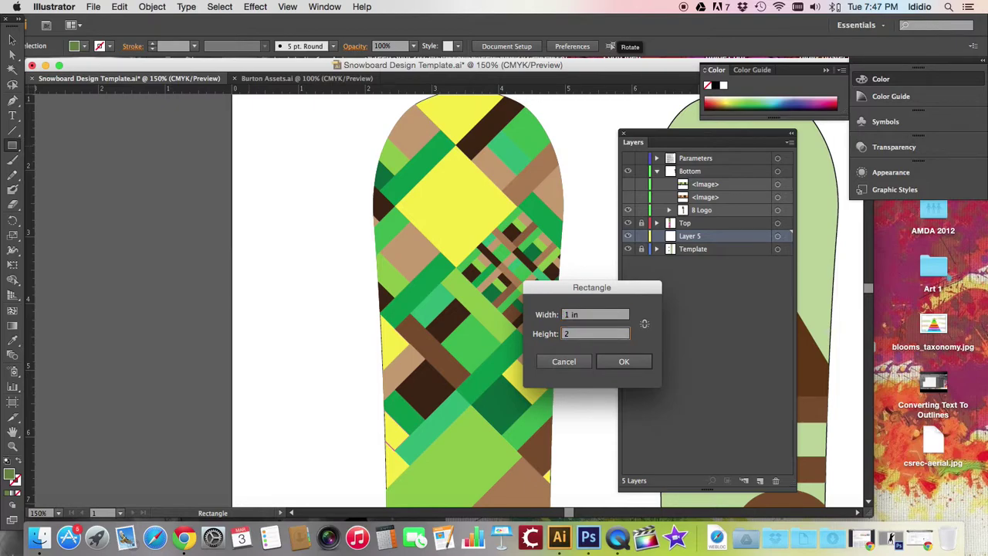
{"action": "key", "text": "Return"}
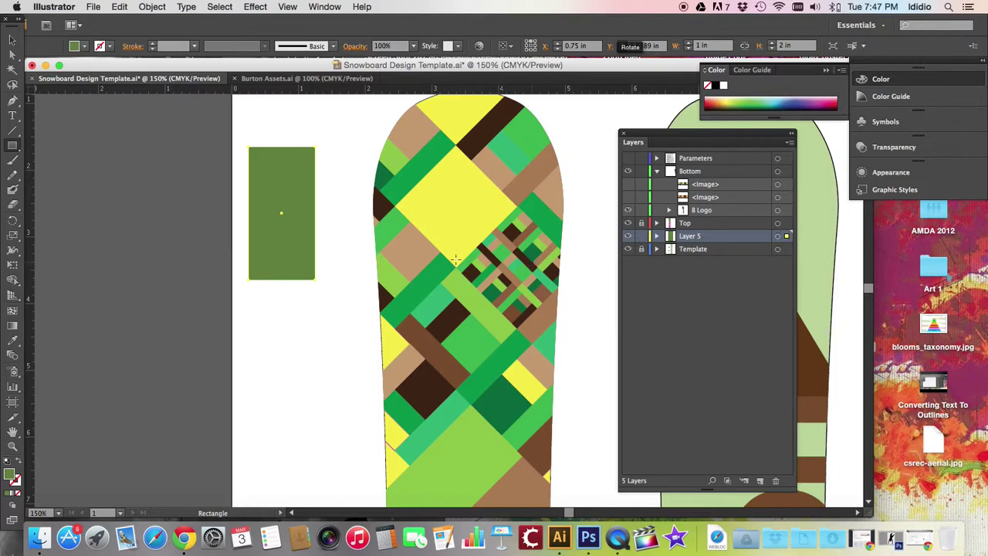
- Create a 2 × 2 in green square and move it left of the rectangle
{"action": "left_click", "coordinate": [315, 357]}
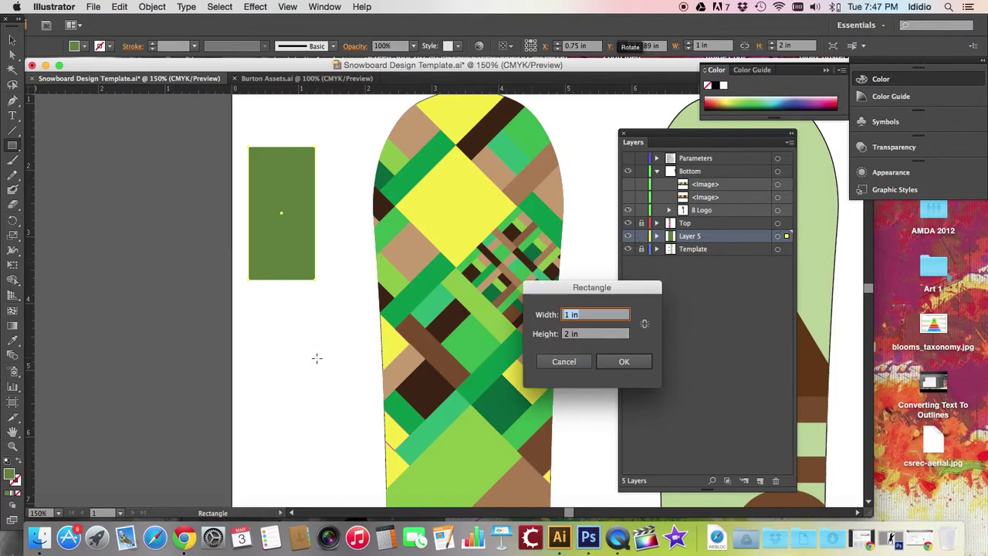
{"action": "type", "text": "2"}
{"action": "key", "text": "Return"}
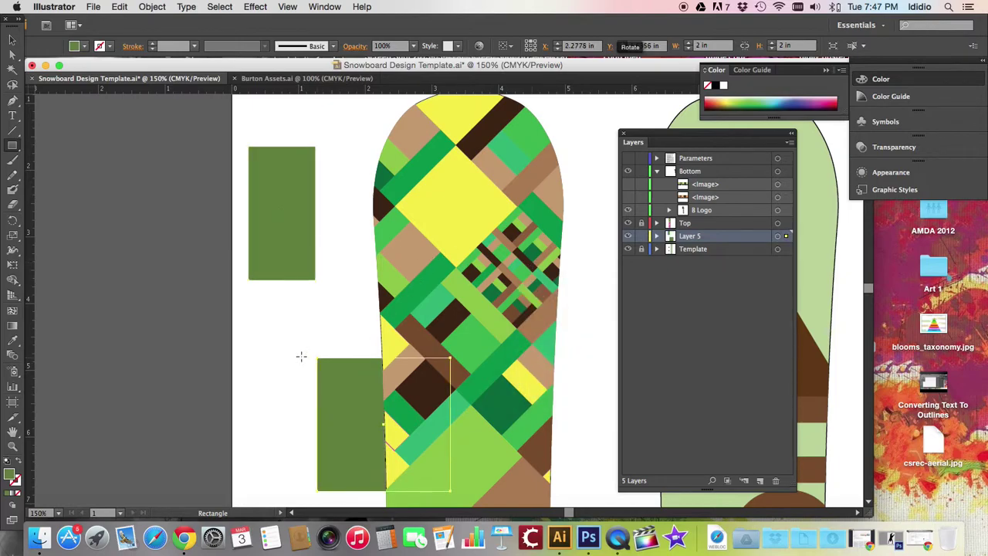
{"action": "key", "text": "v"}
{"action": "left_click_drag", "start_coordinate": [371, 430], "coordinate": [168, 220]}
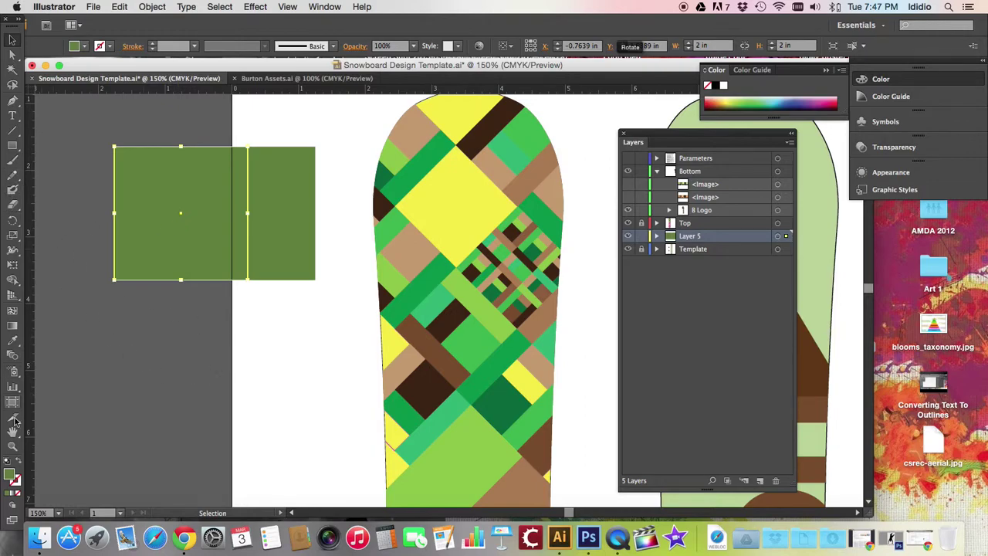
- Colour the square the board's yellow and place a new 4 × 1 in bar below it
{"action": "left_click", "coordinate": [12, 341]}
{"action": "left_click", "coordinate": [474, 221]}
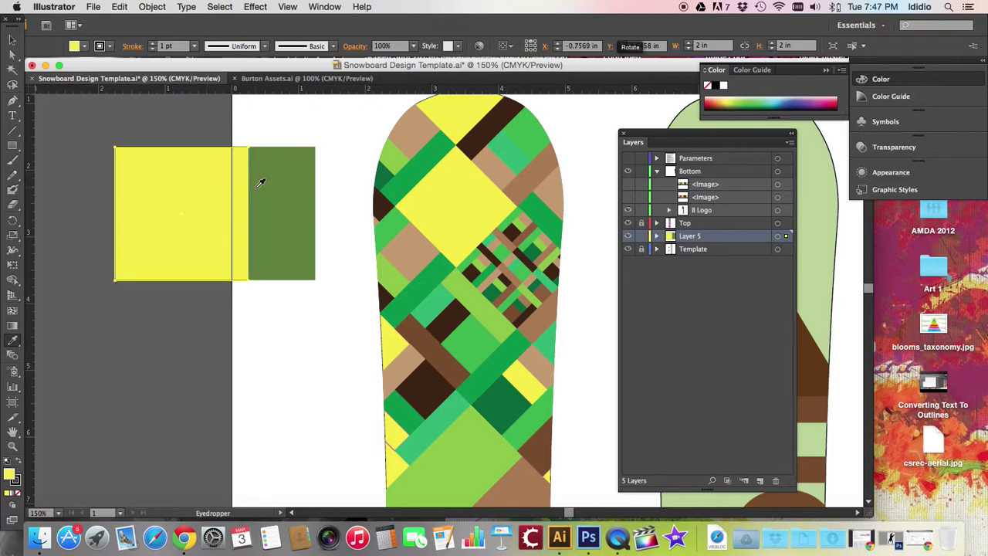
{"action": "left_click", "coordinate": [11, 147]}
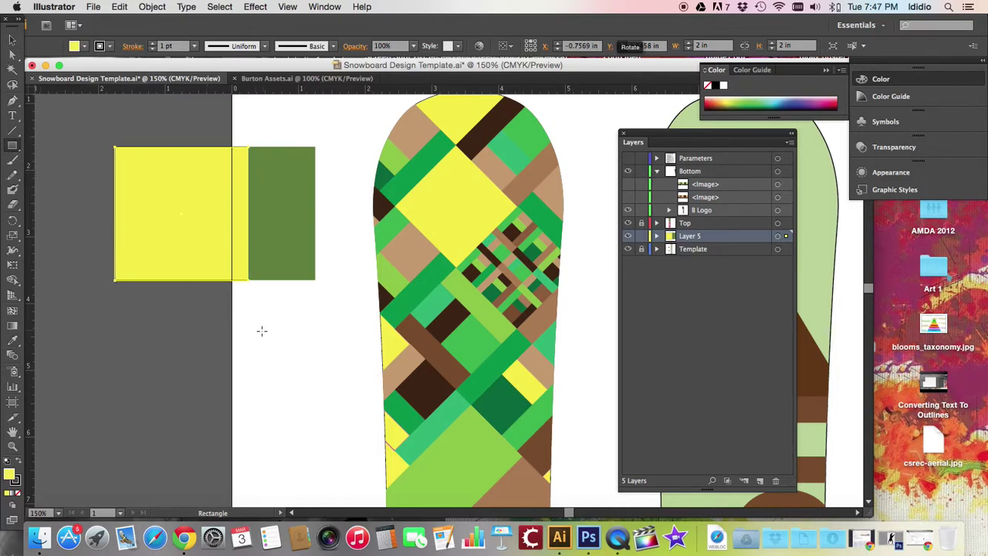
{"action": "left_click", "coordinate": [278, 381]}
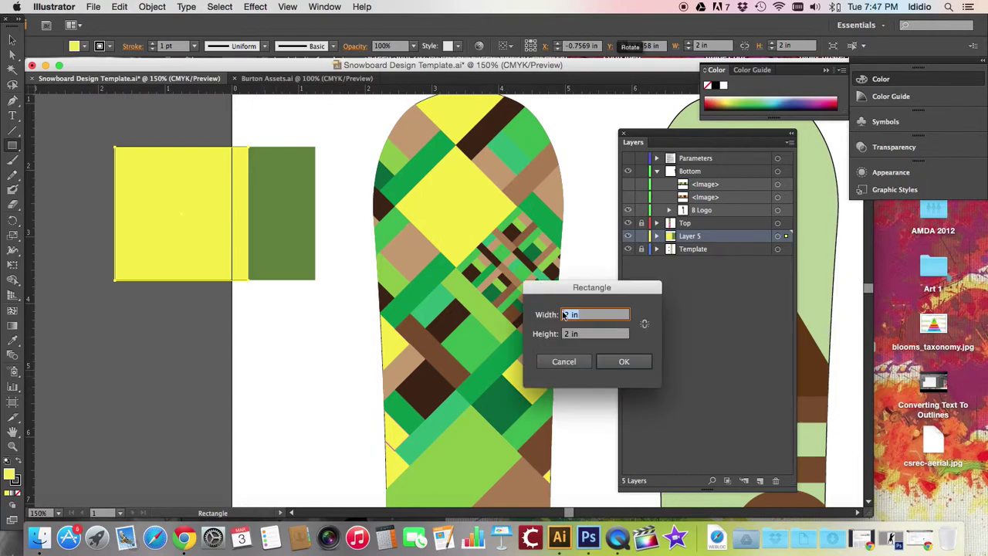
{"action": "type", "text": "4"}
{"action": "key", "text": "Tab"}
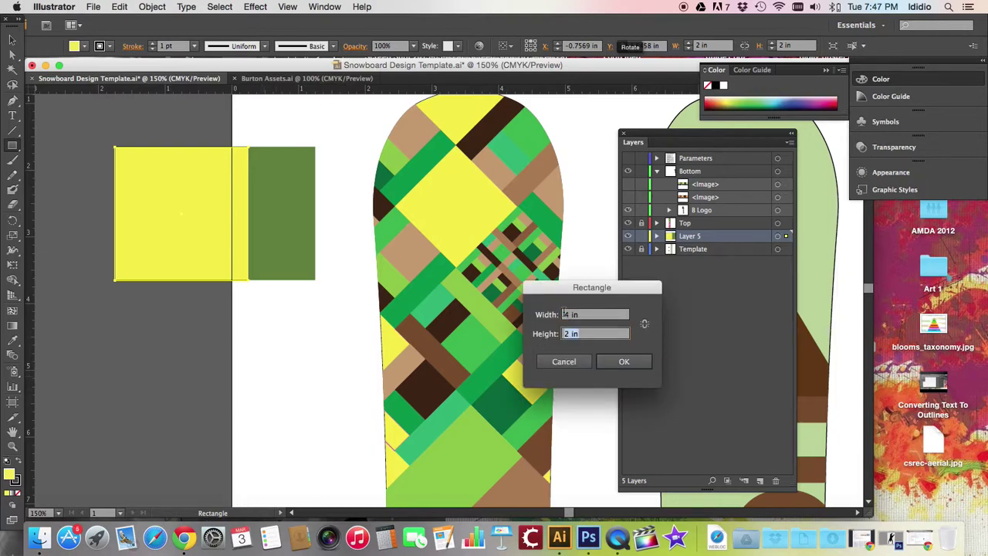
{"action": "type", "text": "1"}
{"action": "key", "text": "Return"}
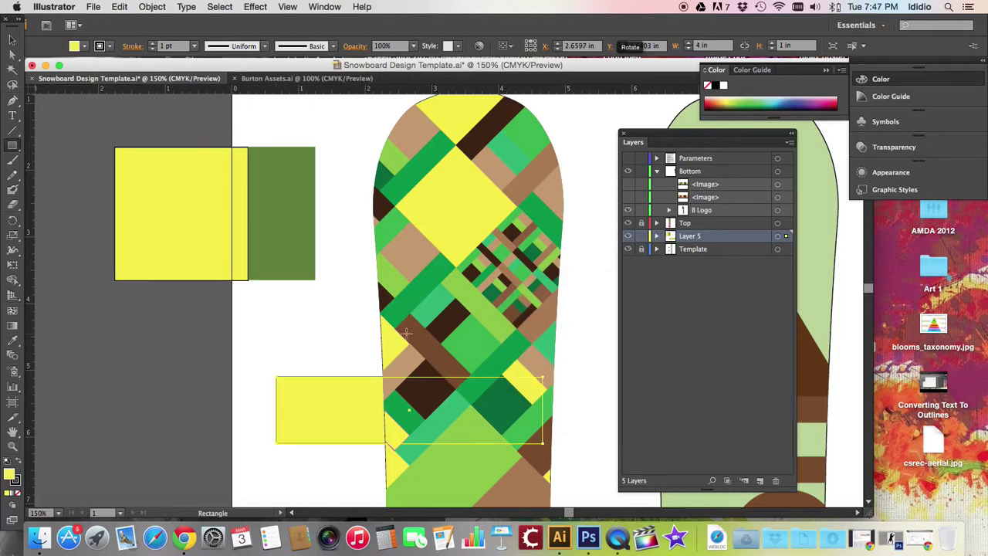
{"action": "key", "text": "v"}
{"action": "left_click_drag", "start_coordinate": [360, 420], "coordinate": [133, 318]}
- Set the stroke to None on the yellow square and lower bar, and nudge the olive rectangle left
{"action": "left_click", "coordinate": [156, 270]}
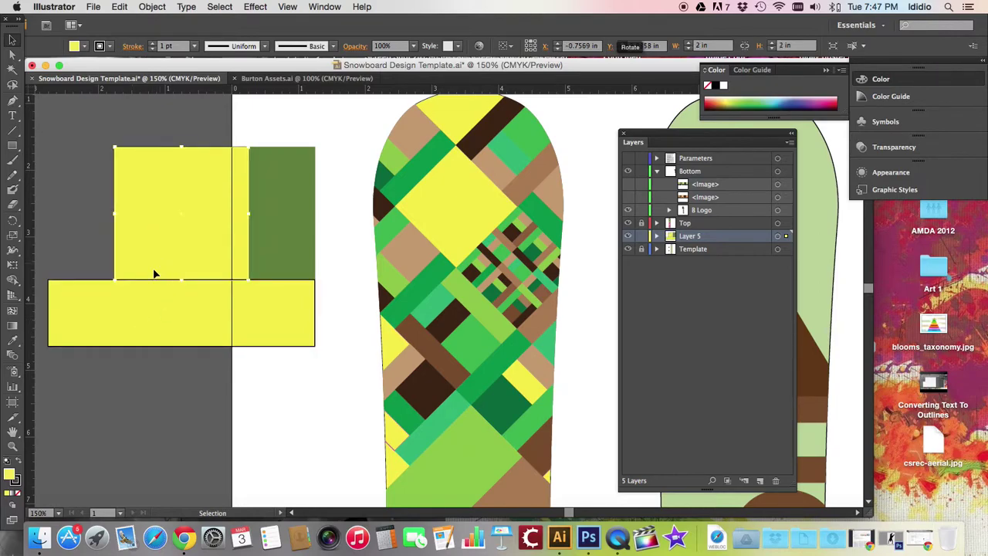
{"action": "left_click", "coordinate": [15, 480]}
{"action": "left_click", "coordinate": [18, 493]}
{"action": "left_click", "coordinate": [219, 323]}
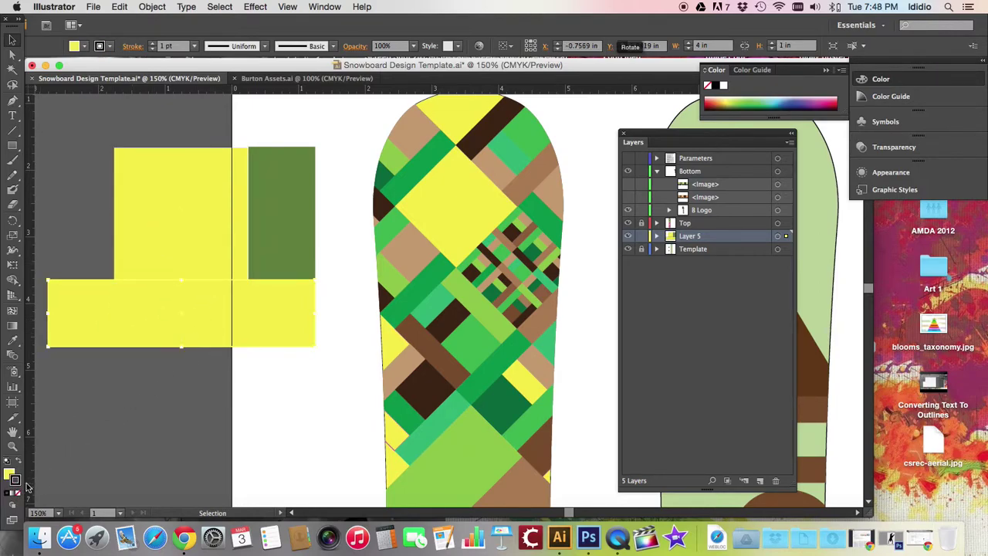
{"action": "left_click", "coordinate": [18, 493]}
{"action": "left_click", "coordinate": [294, 243]}
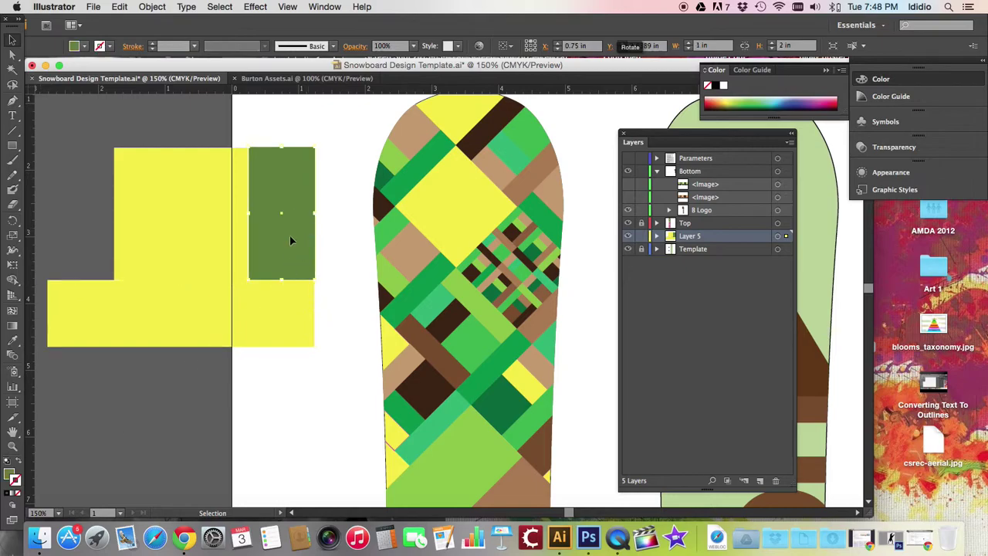
{"action": "key", "text": "Left"}
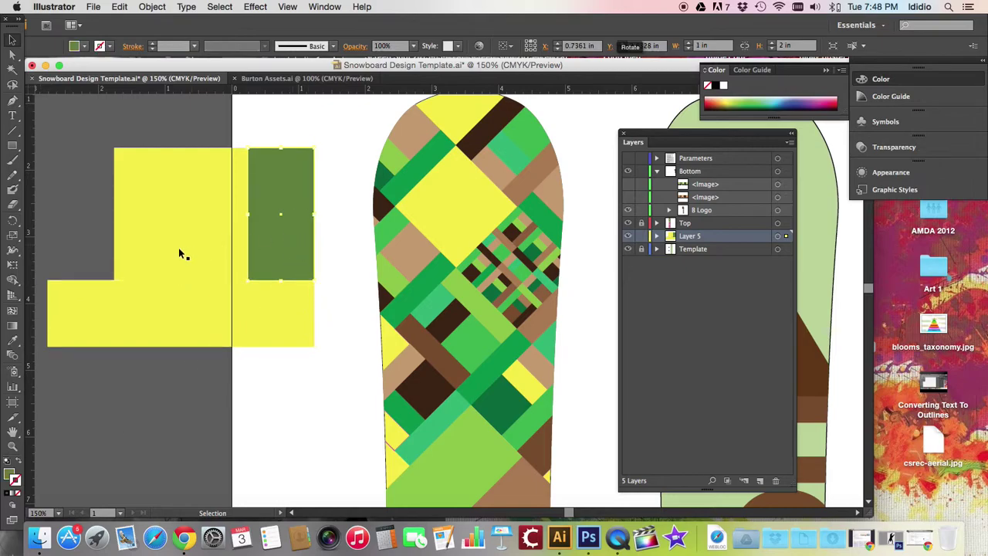
{"action": "left_click", "coordinate": [209, 331]}
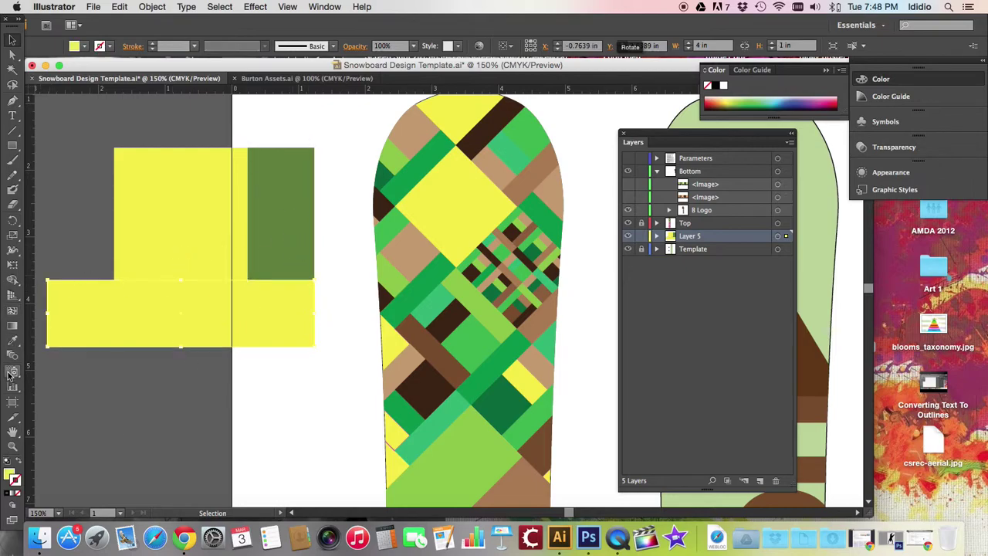
- Colour the lower bar the board's green and place a copy of it above the square
{"action": "left_click", "coordinate": [12, 339]}
{"action": "left_click", "coordinate": [421, 275]}
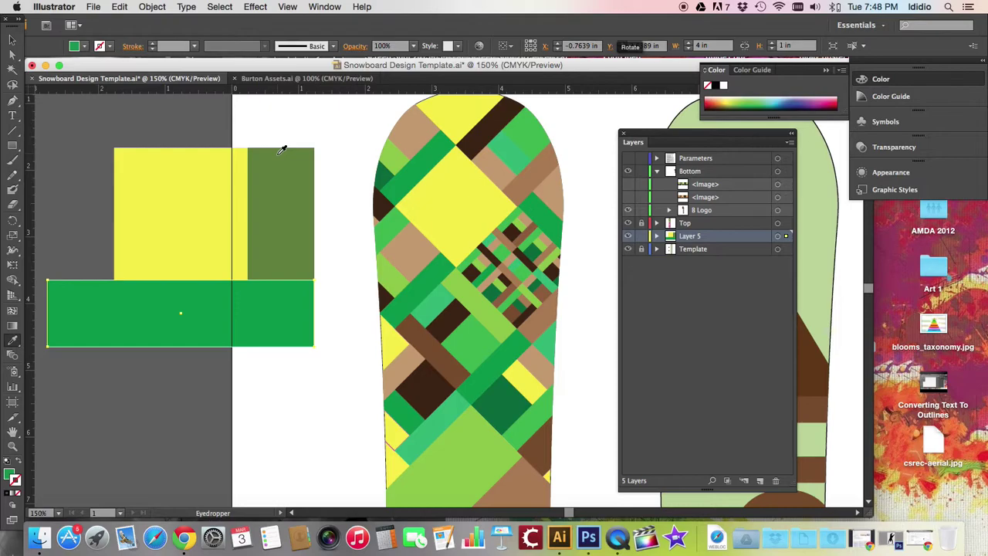
{"action": "key", "text": "v"}
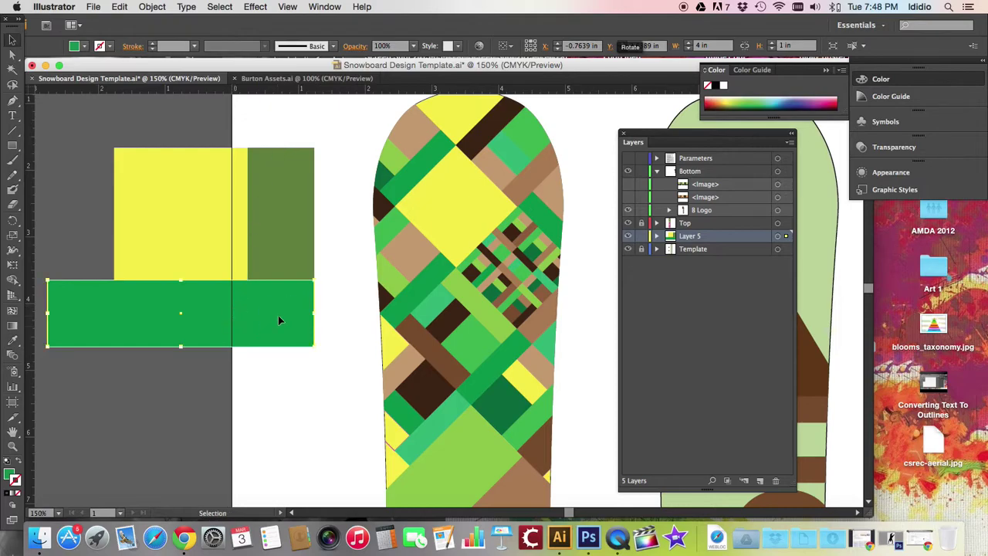
{"action": "key", "text": "super+d"}
{"action": "left_click_drag", "start_coordinate": [352, 302], "coordinate": [96, 127]}
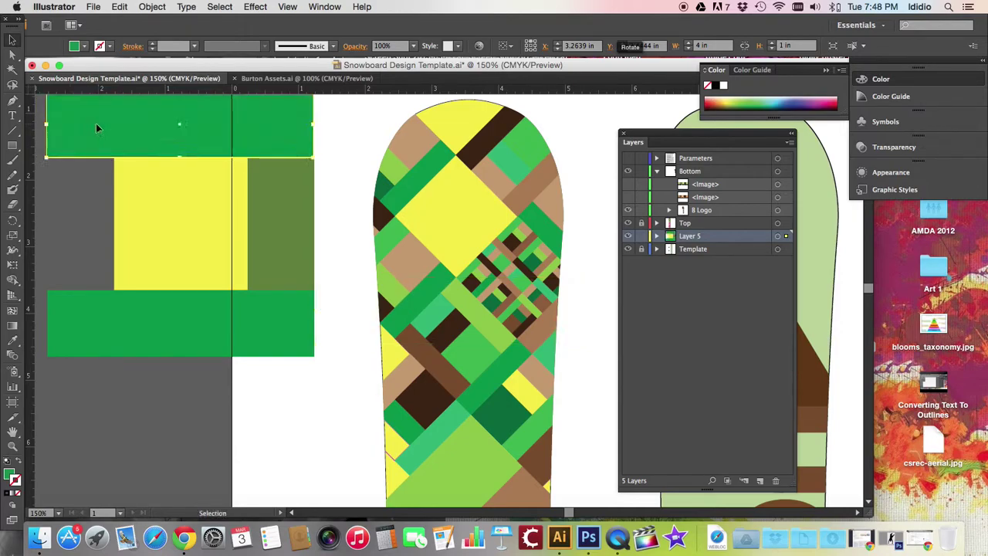
- Copy the olive strip to the square's left, zoom to 100%, and shift the tile left
{"action": "scroll", "coordinate": [136, 190], "scroll_direction": "left", "scroll_amount": 3}
{"action": "left_click", "coordinate": [345, 227]}
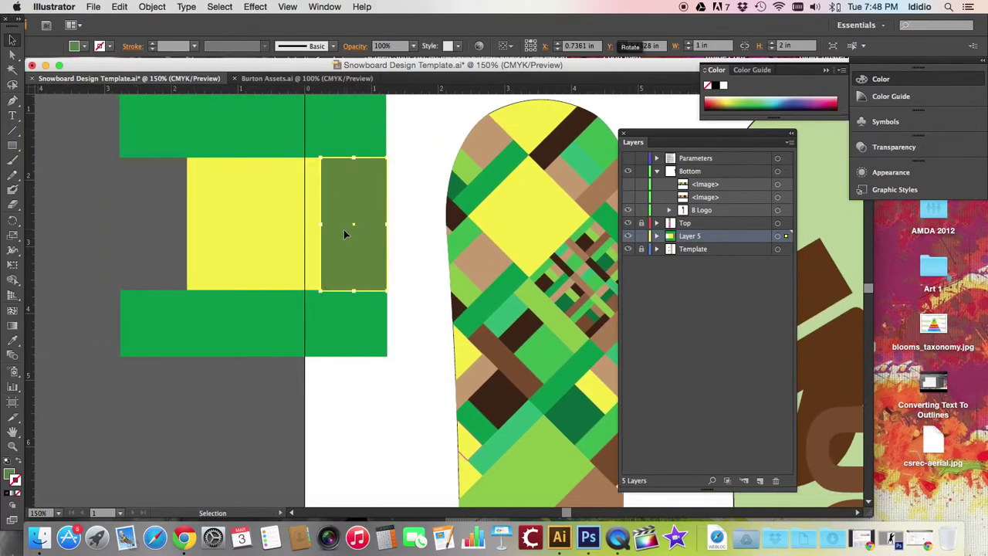
{"action": "left_click", "coordinate": [249, 251], "text": "shift"}
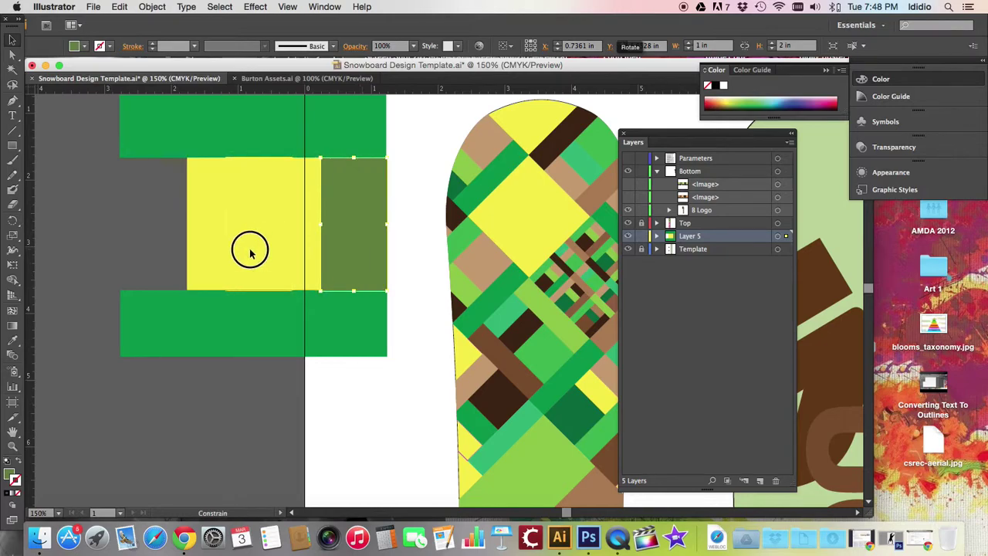
{"action": "left_click_drag", "start_coordinate": [249, 251], "coordinate": [162, 260]}
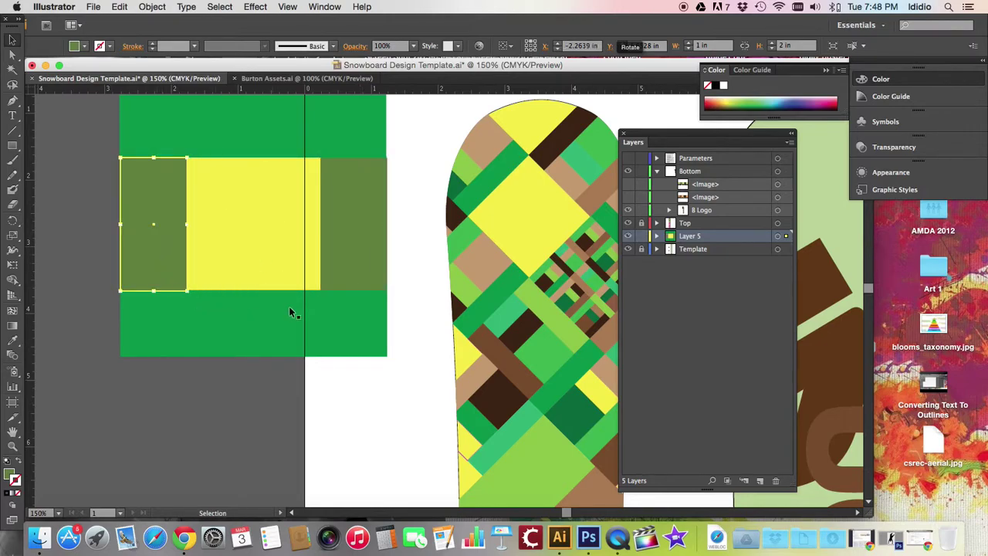
{"action": "key", "text": "super+minus"}
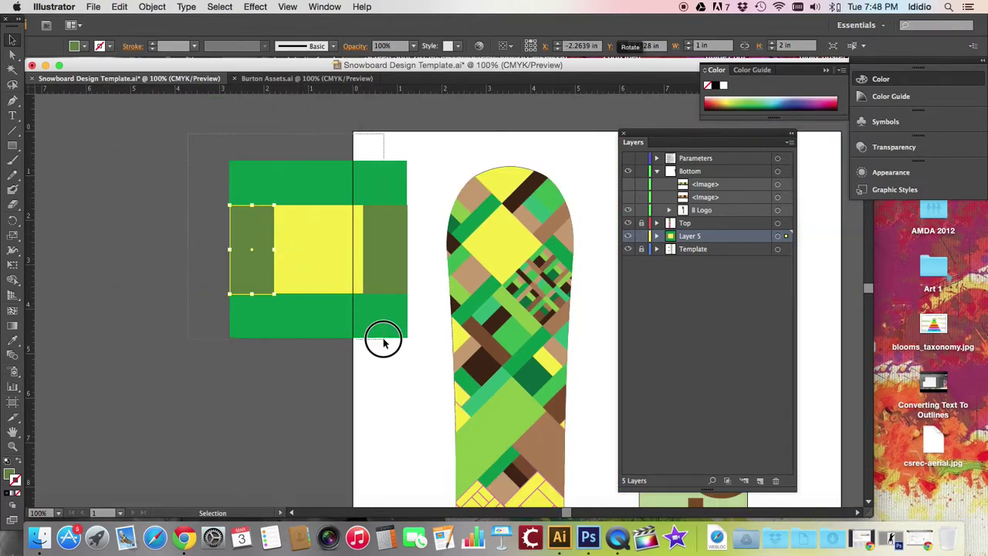
{"action": "left_click_drag", "start_coordinate": [384, 341], "coordinate": [390, 344]}
{"action": "left_click_drag", "start_coordinate": [318, 275], "coordinate": [175, 264]}
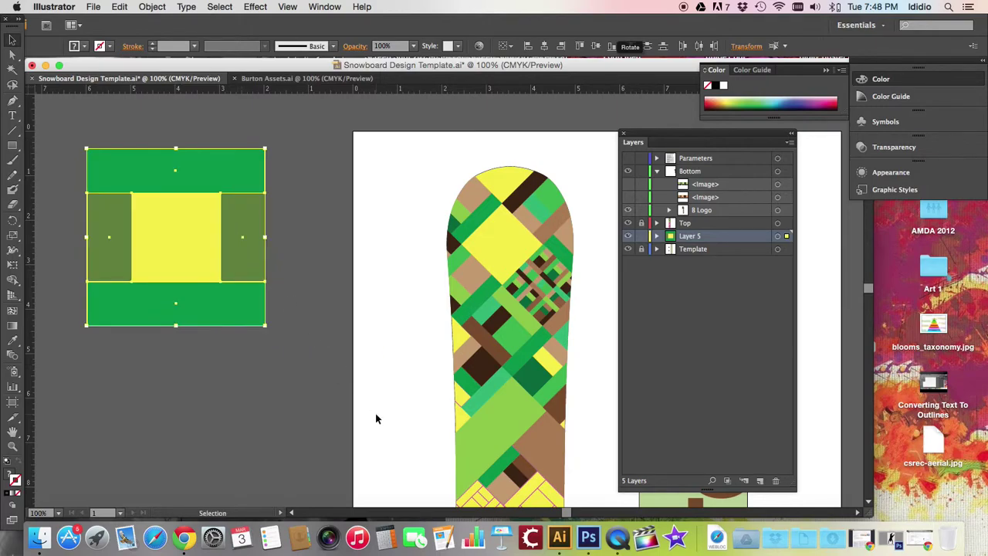
- Paste a duplicate of the tile below the original and rotate it diagonally
{"action": "key", "text": "super+minus"}
{"action": "key", "text": "super+minus"}
{"action": "key", "text": "super+minus"}
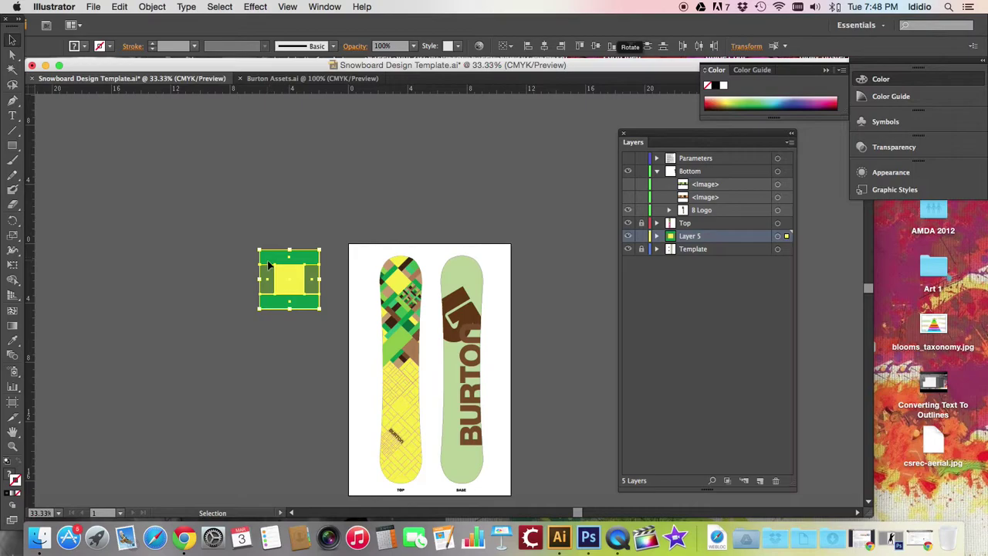
{"action": "key", "text": "super+c"}
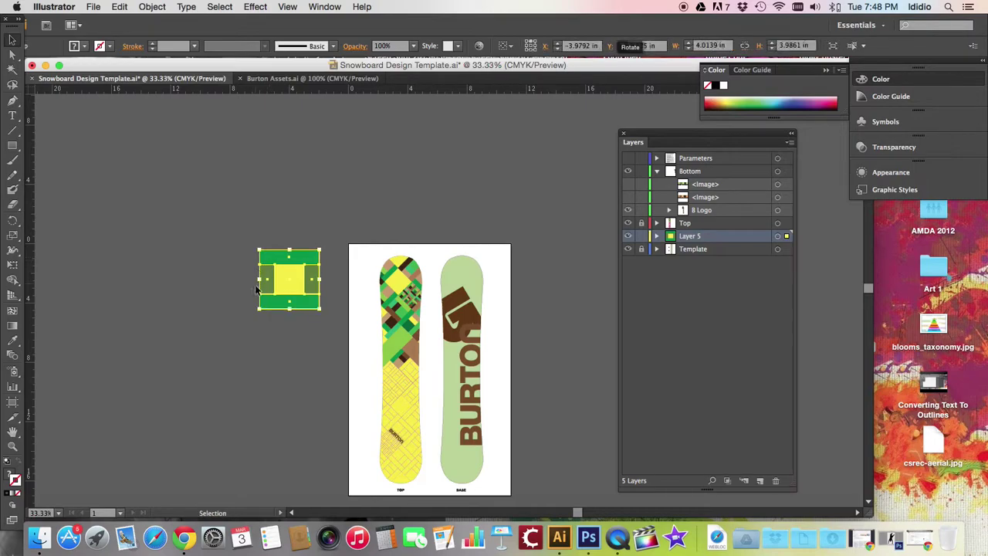
{"action": "key", "text": "super+v"}
{"action": "left_click_drag", "start_coordinate": [271, 305], "coordinate": [284, 338]}
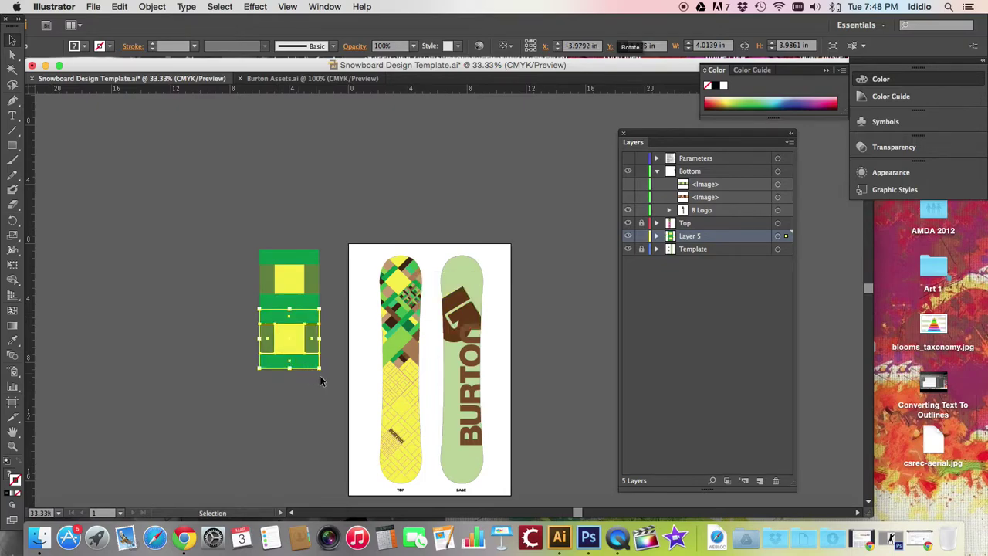
{"action": "left_click_drag", "start_coordinate": [319, 375], "coordinate": [435, 303]}
- Redo to restore the logo pieces, move the diamond tile left of the artboard, and rotate it 90°
{"action": "key", "text": "super+z"}
{"action": "key", "text": "super+z"}
{"action": "key", "text": "super+z"}
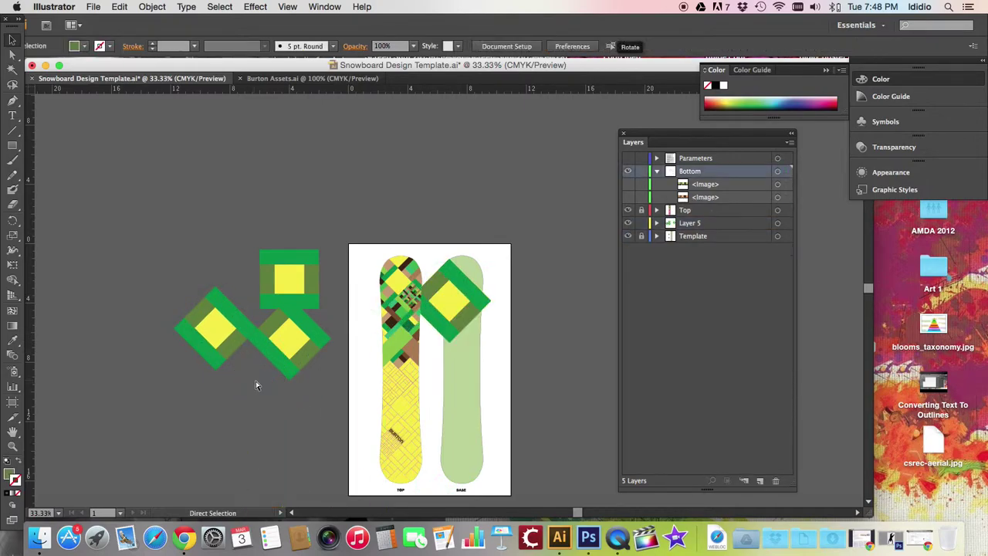
{"action": "key", "text": "super+shift+z"}
{"action": "key", "text": "super+shift+z"}
{"action": "key", "text": "super+shift+z"}
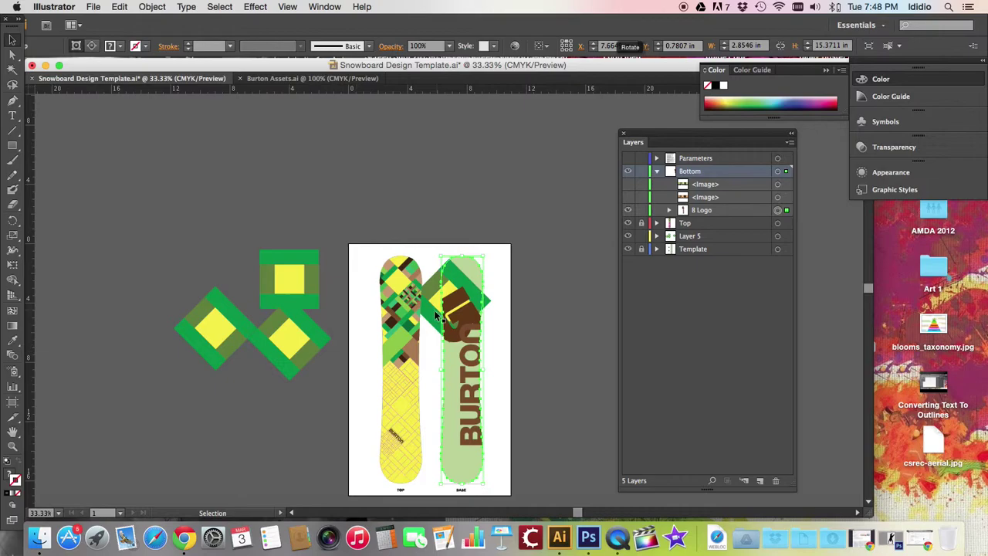
{"action": "left_click_drag", "start_coordinate": [437, 316], "coordinate": [222, 426]}
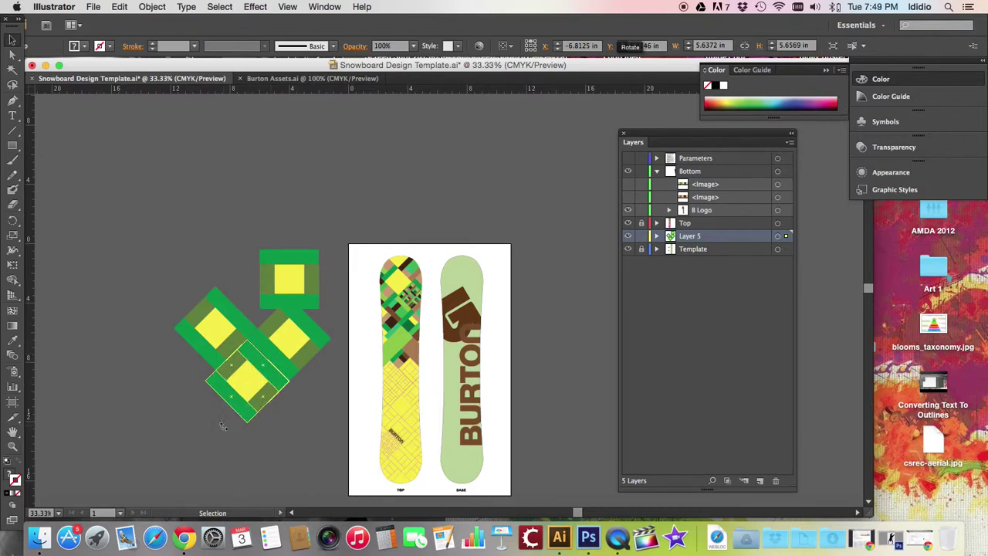
{"action": "left_click_drag", "start_coordinate": [294, 386], "coordinate": [259, 340]}
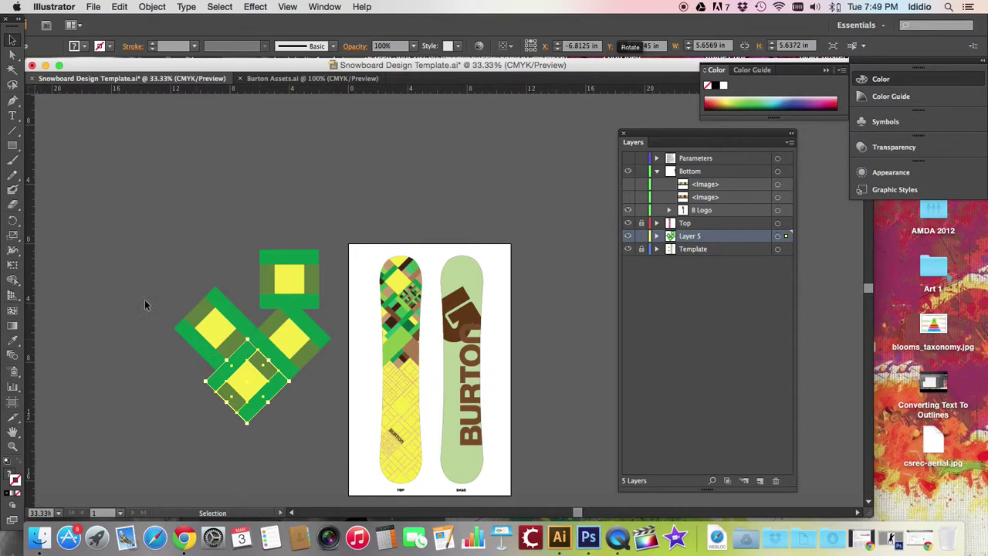
- Recolour one green strip of the new tile with the board's light brown
{"action": "left_click", "coordinate": [12, 55]}
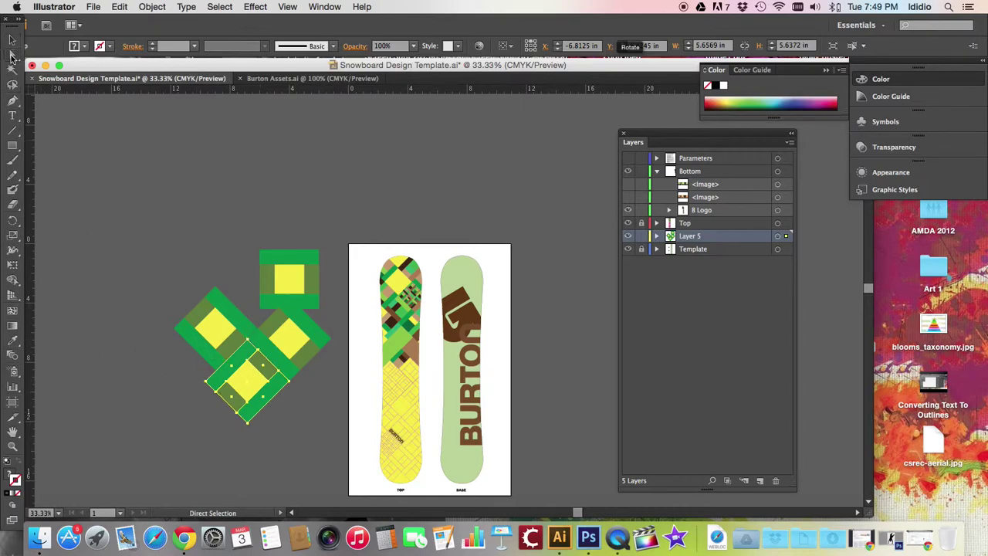
{"action": "left_click", "coordinate": [186, 392]}
{"action": "left_click", "coordinate": [229, 369]}
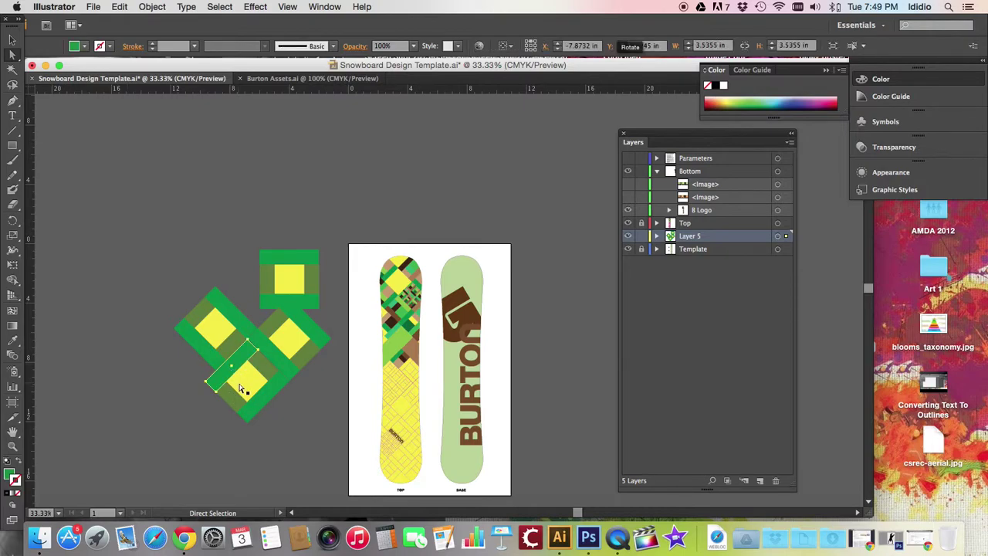
{"action": "left_click", "coordinate": [13, 340]}
{"action": "left_click", "coordinate": [410, 346]}
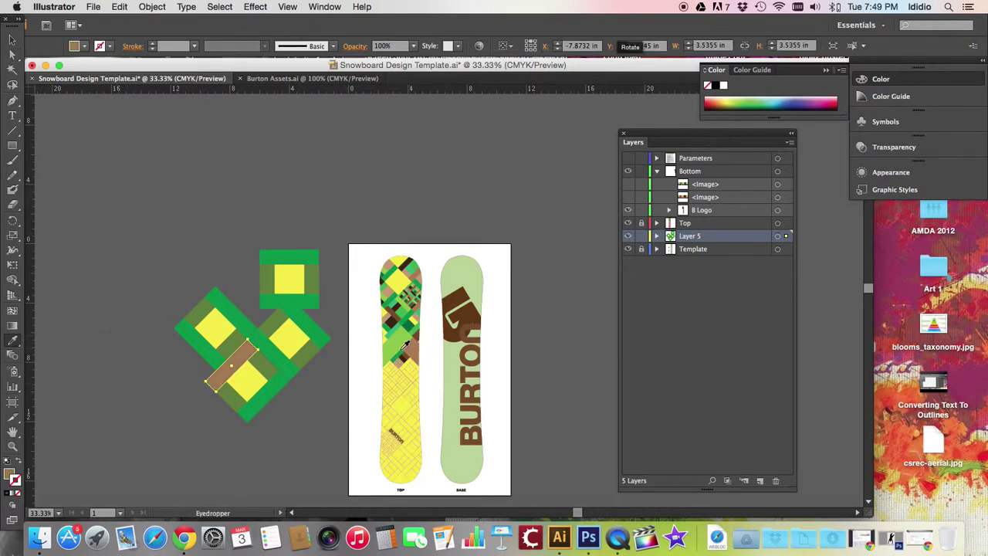
- Give the right diamond's yellow square the board's dark brown, then deselect
{"action": "left_click", "coordinate": [12, 55]}
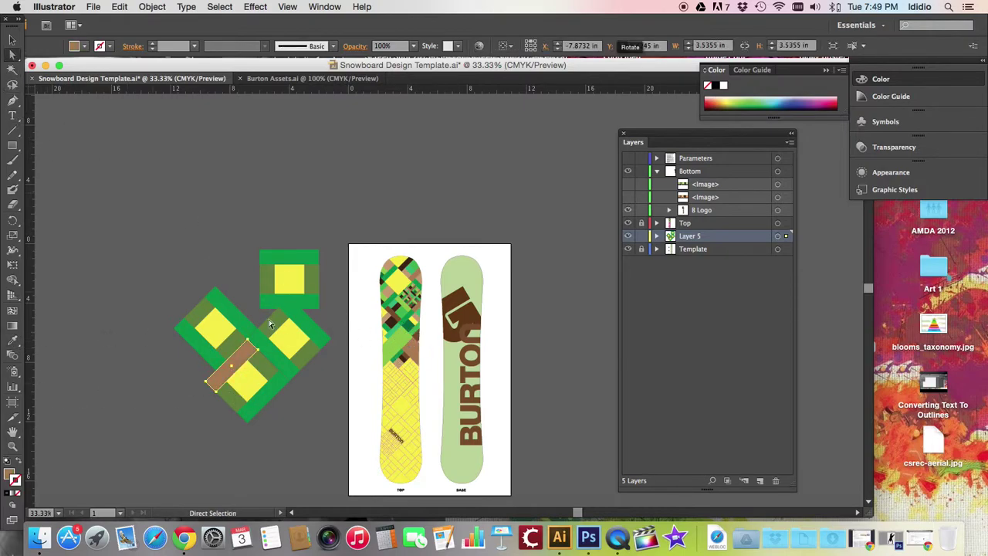
{"action": "left_click", "coordinate": [293, 340]}
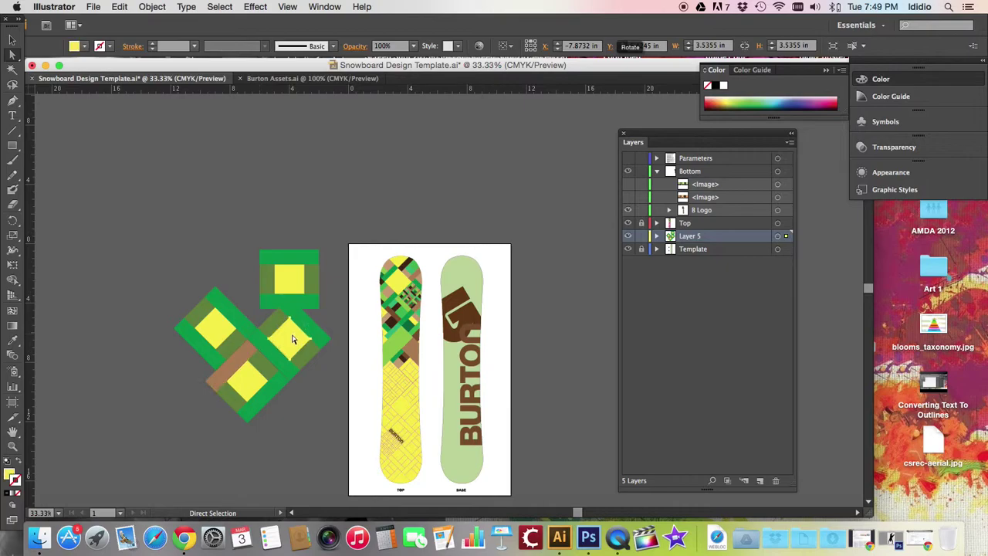
{"action": "left_click", "coordinate": [12, 339]}
{"action": "left_click", "coordinate": [397, 305]}
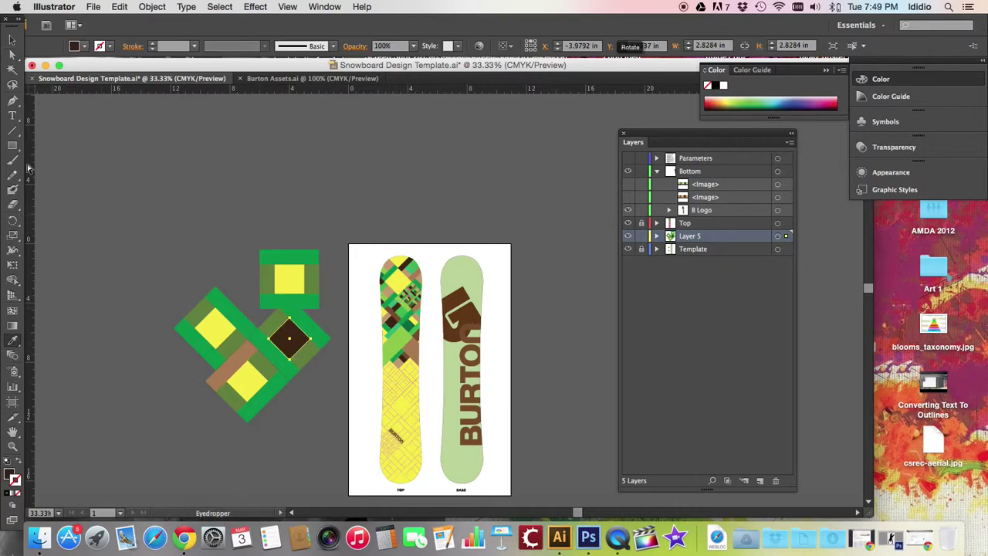
{"action": "left_click", "coordinate": [13, 38]}
{"action": "left_click", "coordinate": [106, 239]}
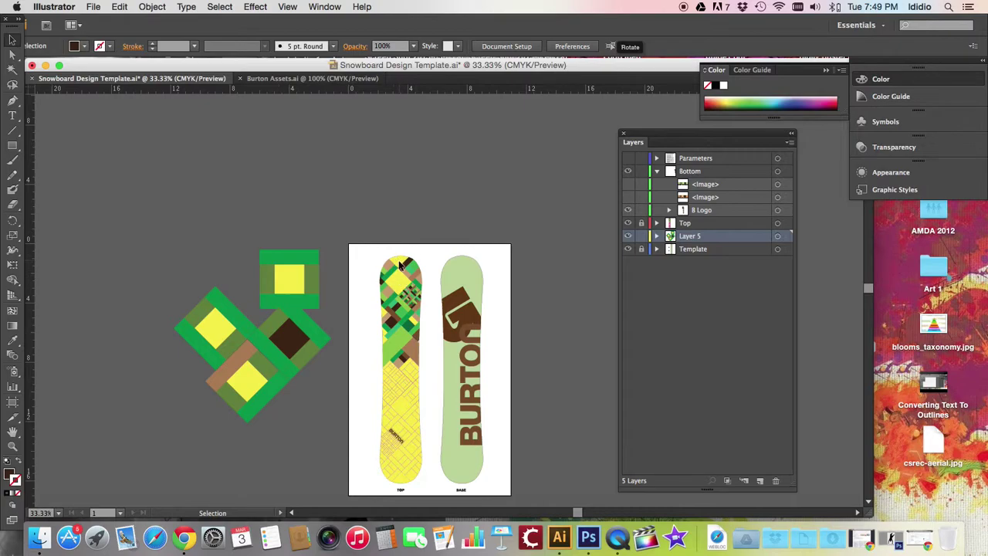
- Unlock and expand the Top and Template layers, then select the left snowboard's artwork
{"action": "left_click", "coordinate": [641, 222]}
{"action": "left_click", "coordinate": [656, 223]}
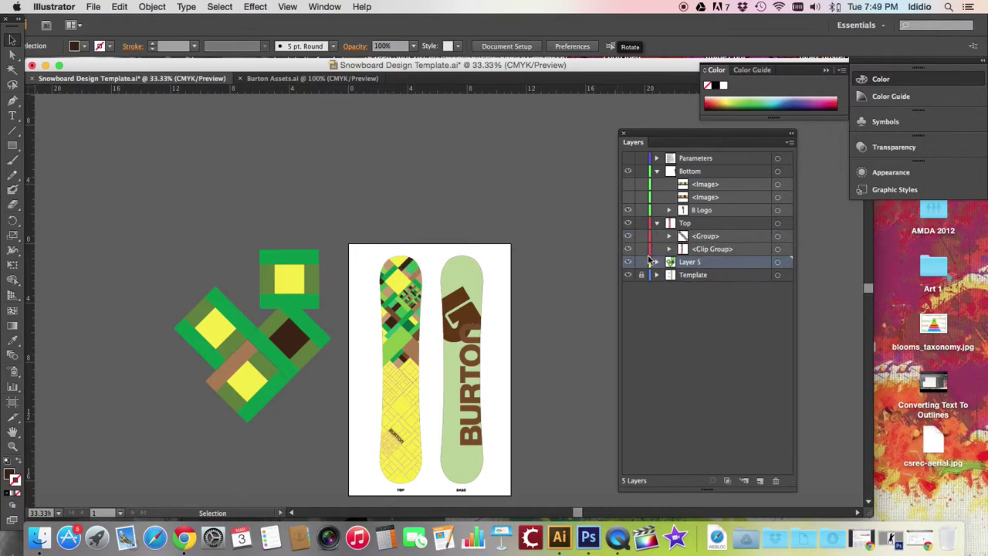
{"action": "left_click", "coordinate": [656, 275]}
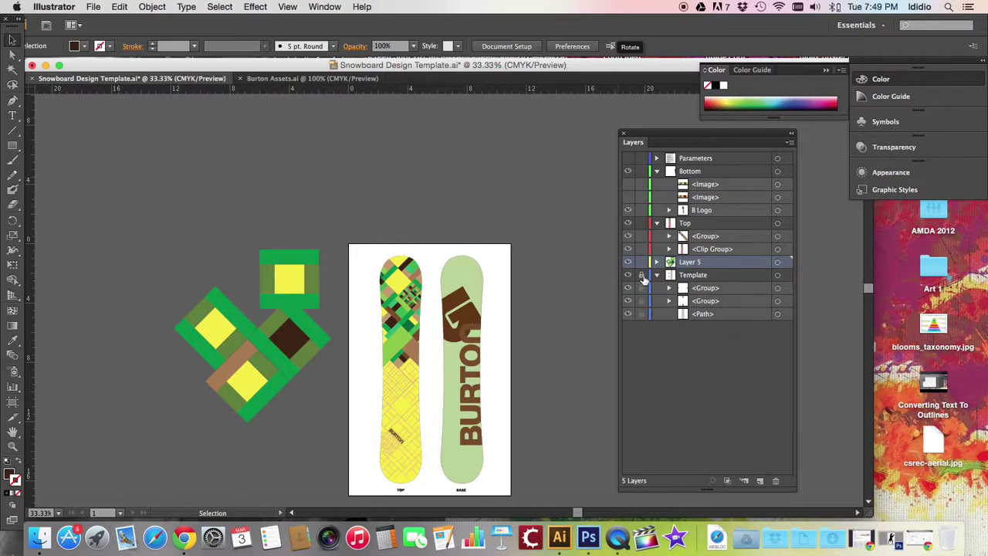
{"action": "left_click", "coordinate": [641, 275]}
{"action": "left_click", "coordinate": [668, 300]}
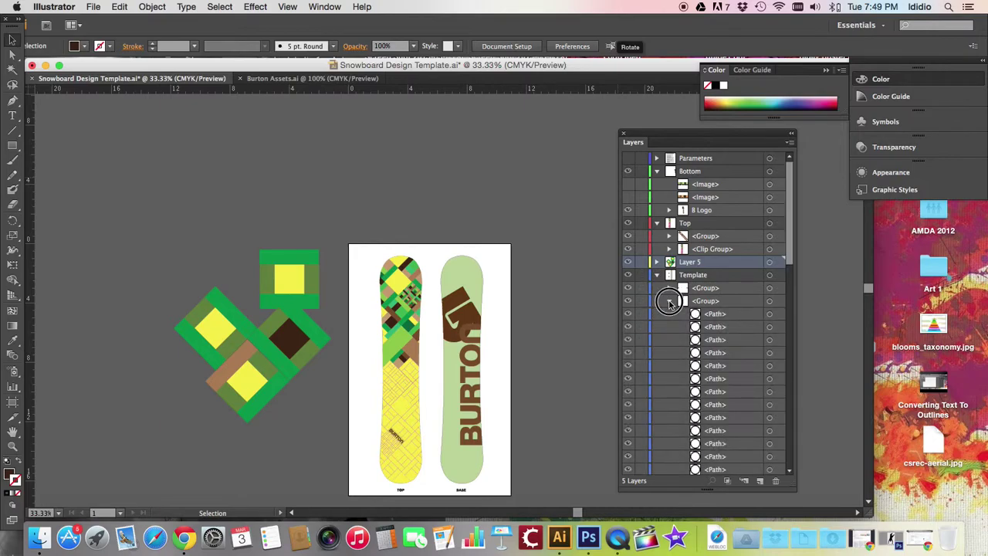
{"action": "left_click", "coordinate": [668, 300]}
{"action": "left_click", "coordinate": [398, 283]}
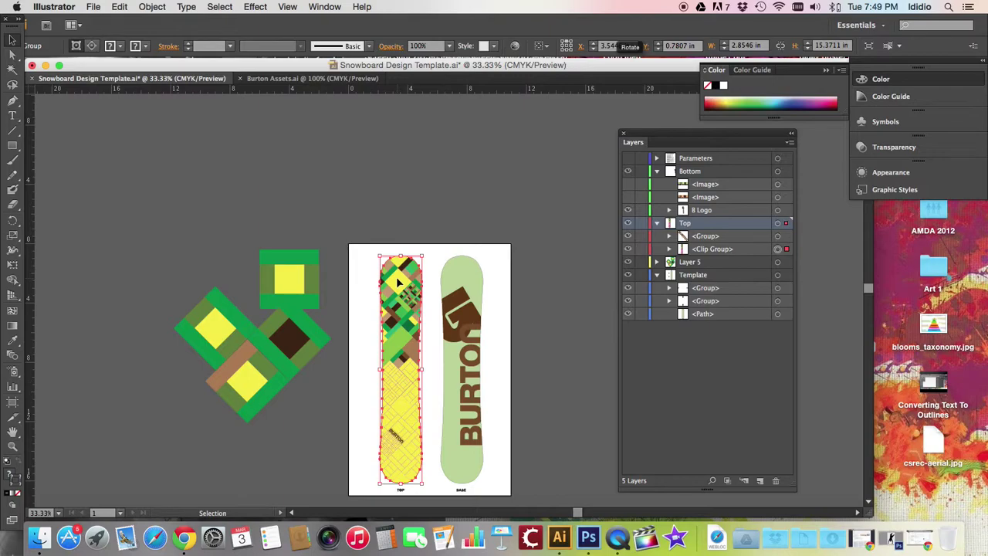
- Expand the Top layer's Clip Group and toggle the patterned Group's visibility off and on
{"action": "left_click", "coordinate": [668, 249]}
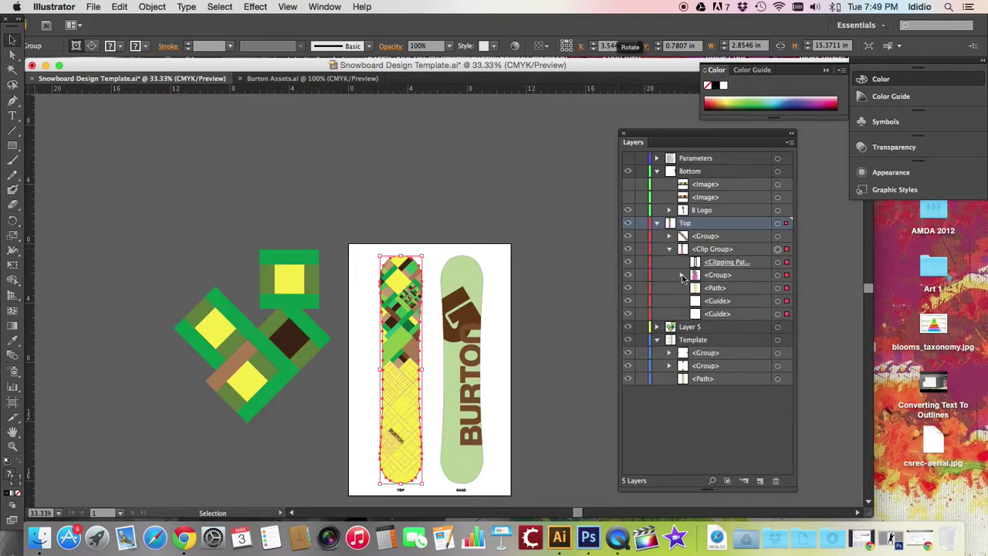
{"action": "left_click", "coordinate": [778, 287]}
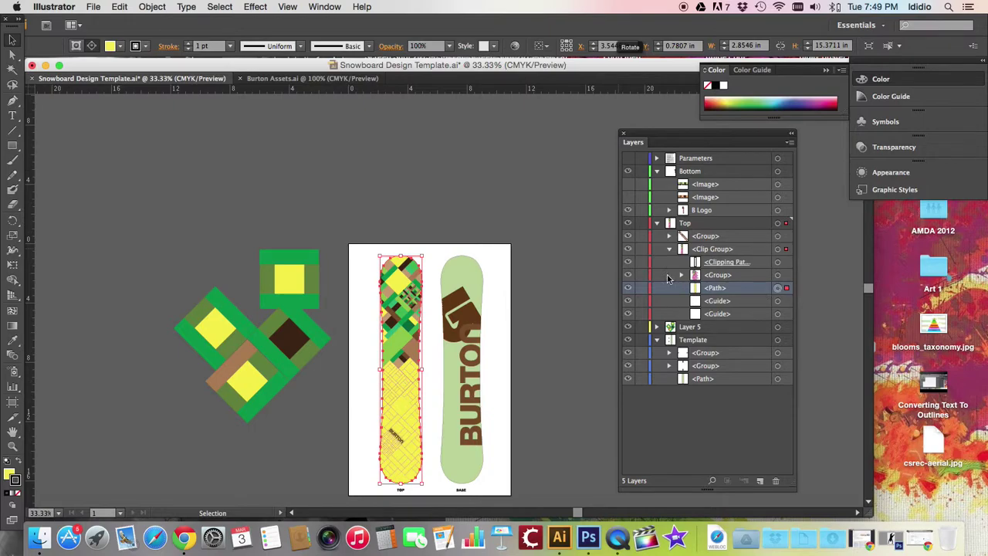
{"action": "left_click", "coordinate": [627, 274]}
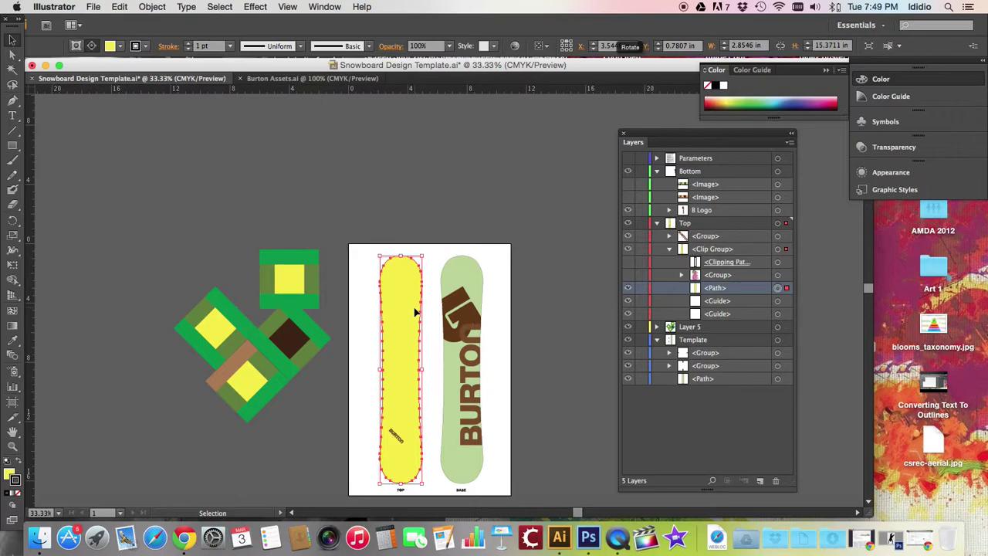
{"action": "left_click", "coordinate": [627, 274]}
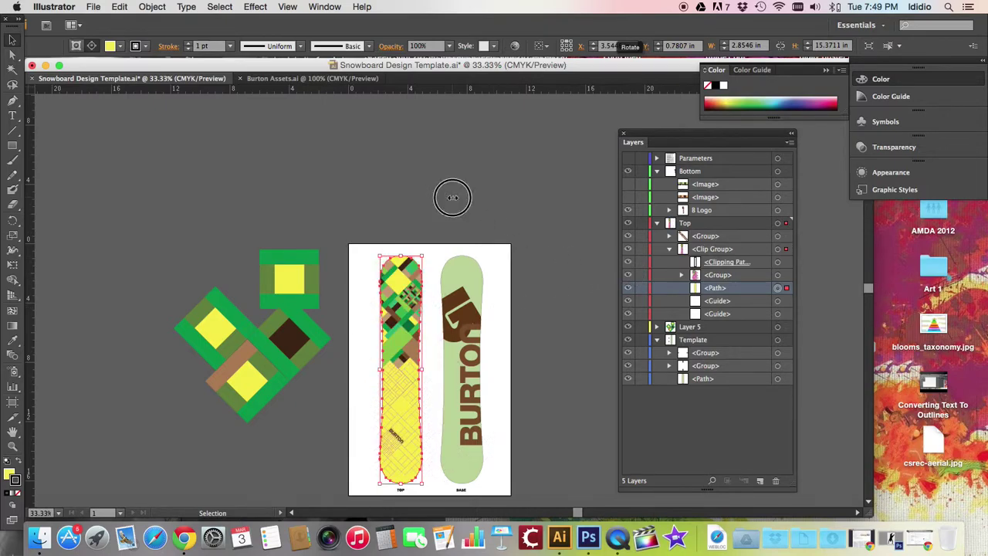
{"action": "left_click", "coordinate": [394, 214]}
- Marquee-select and delete the diamond tiles left of the artboard, leaving both snowboards
{"action": "left_click_drag", "start_coordinate": [212, 249], "coordinate": [289, 389]}
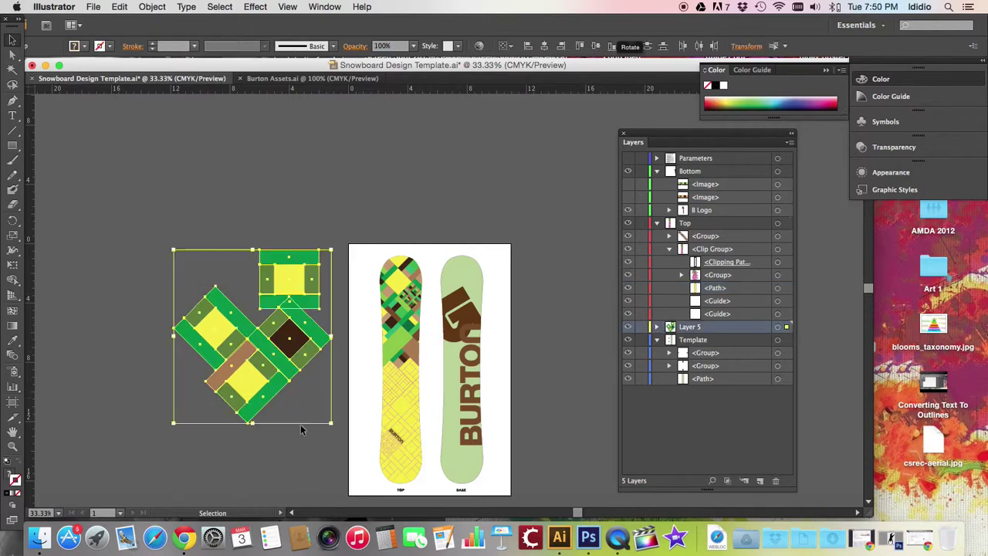
{"action": "key", "text": "Delete"}
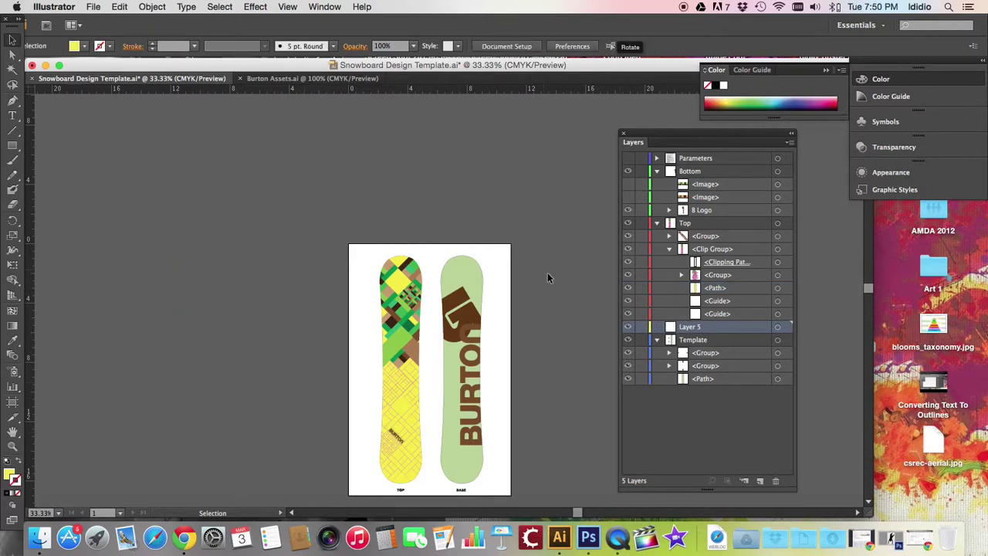
{"action": "scroll", "coordinate": [539, 308], "scroll_direction": "down", "scroll_amount": 5}
{"action": "scroll", "coordinate": [539, 312], "scroll_direction": "up", "scroll_amount": 1}
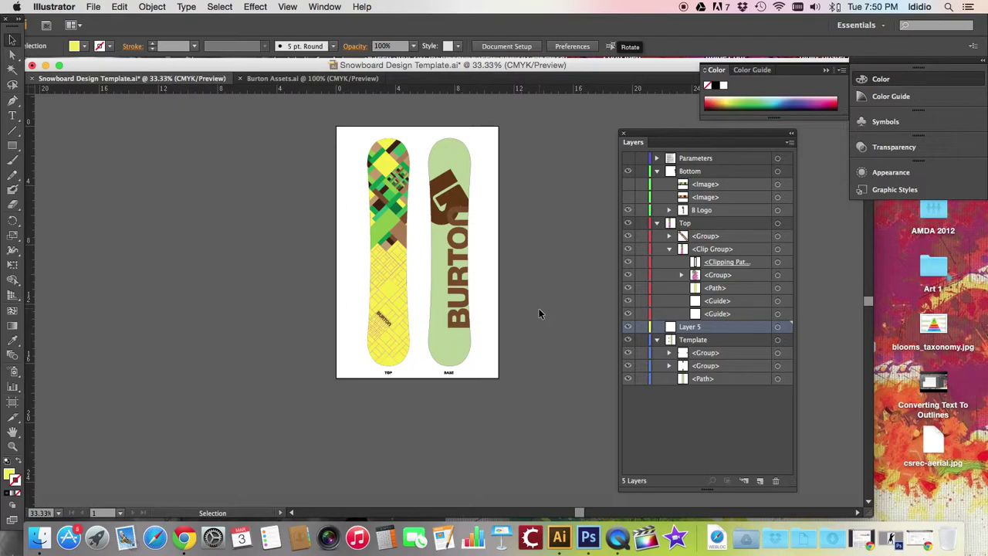
{"action": "left_click", "coordinate": [13, 145]}
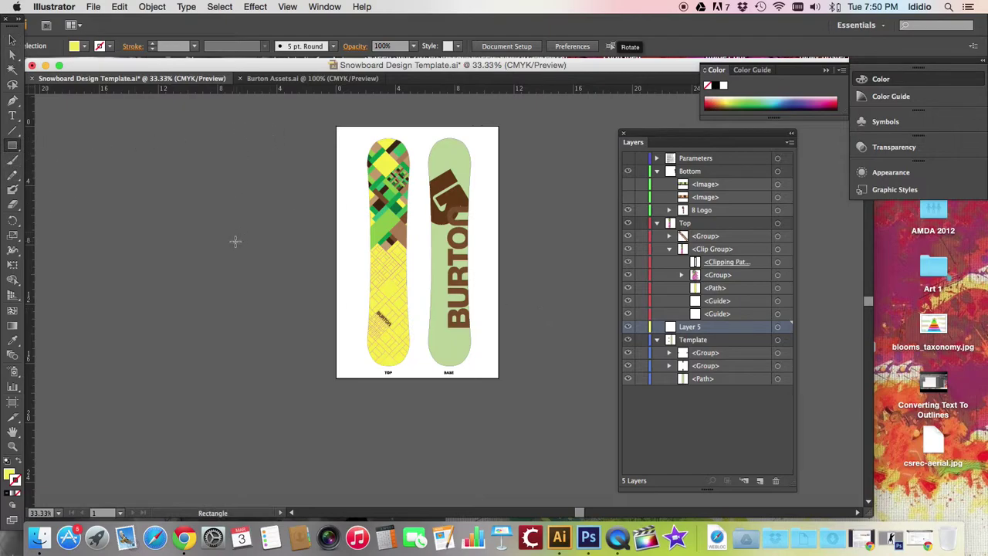
{"action": "left_click", "coordinate": [255, 7]}
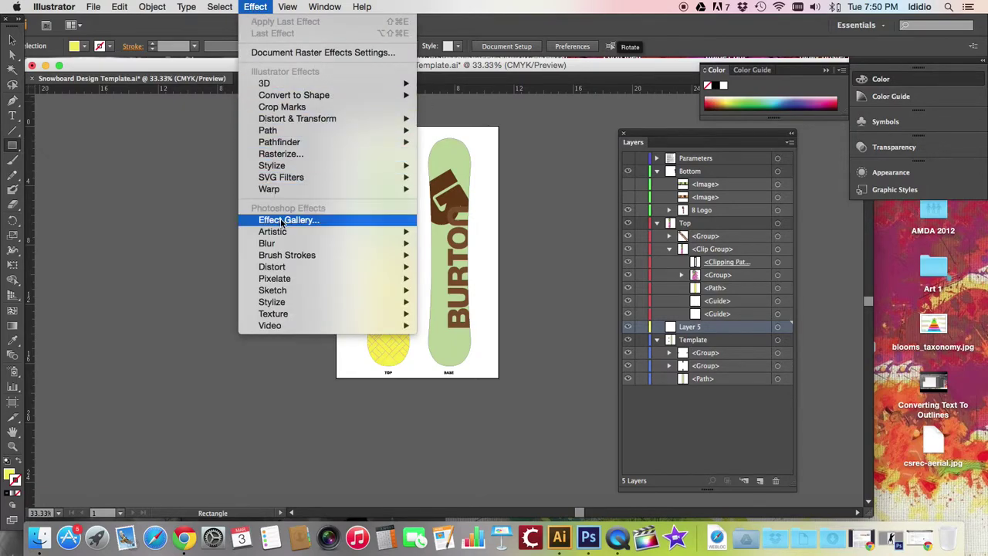
{"action": "mouse_move", "coordinate": [281, 233]}
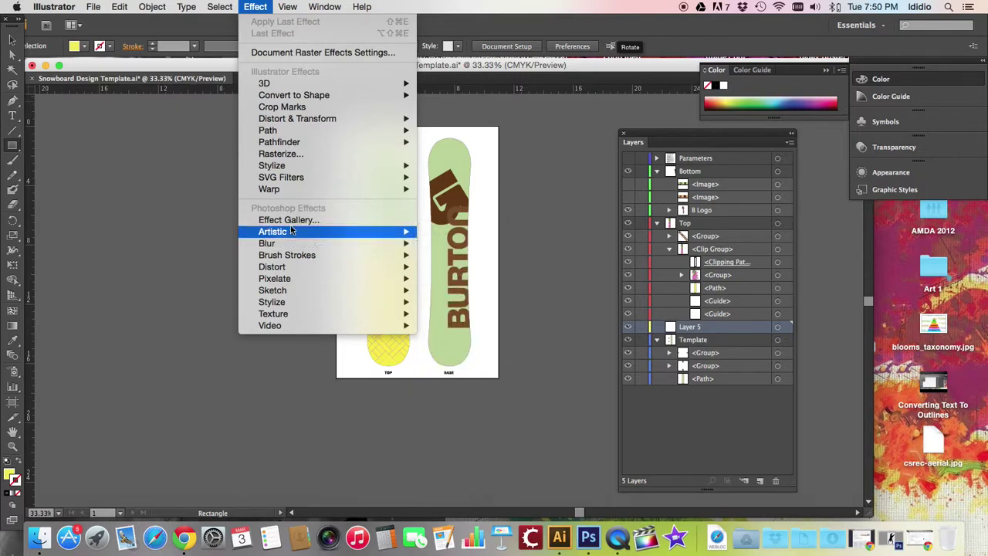
{"action": "mouse_move", "coordinate": [323, 102]}
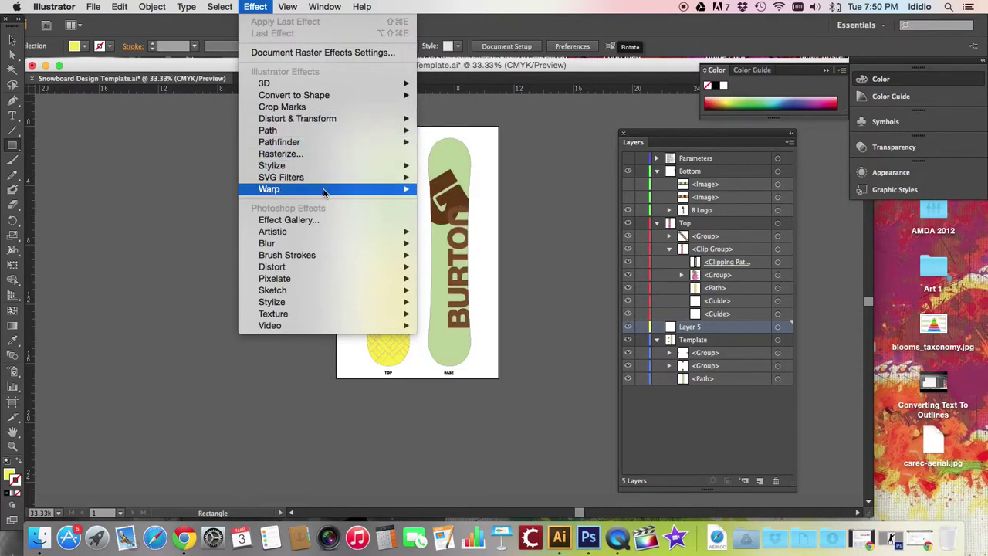
{"action": "mouse_move", "coordinate": [325, 189]}
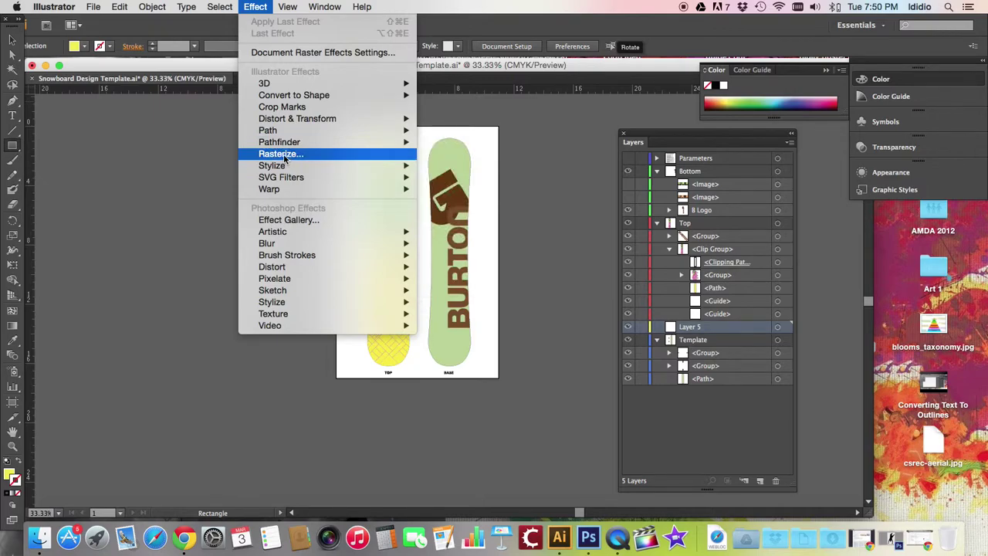
{"action": "left_click", "coordinate": [141, 143]}
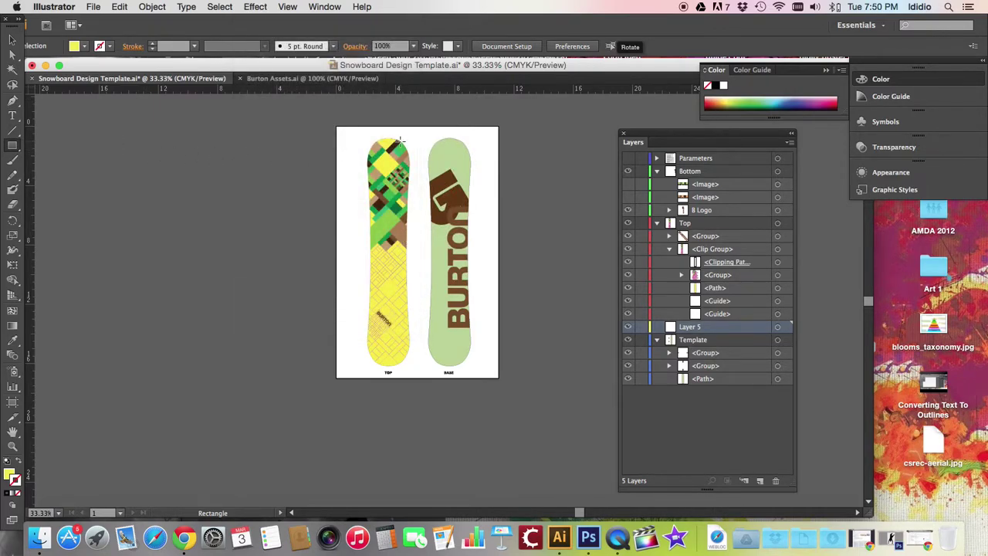
- Target the <Group> inside the Top layer's <Clip Group> to select all its tiles
{"action": "left_click", "coordinate": [697, 277]}
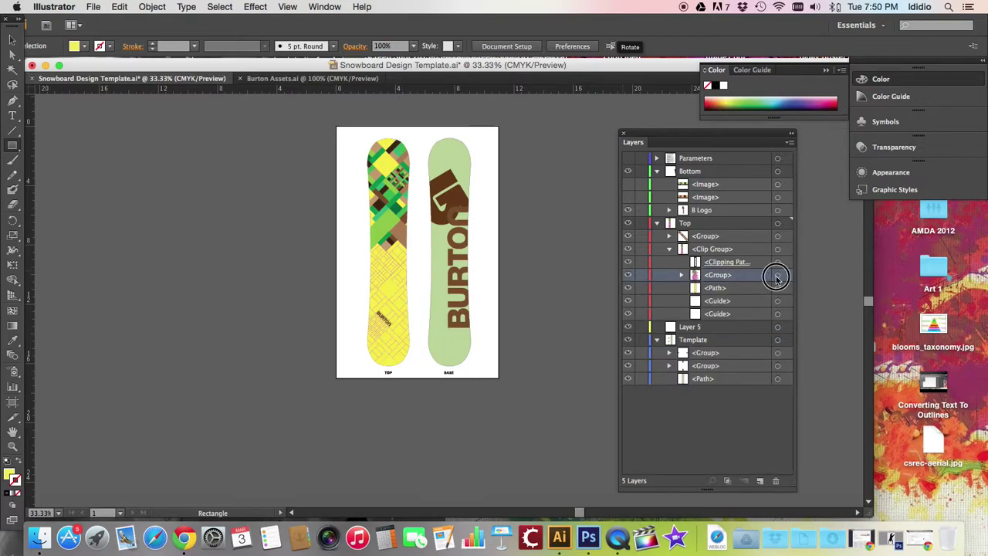
{"action": "left_click", "coordinate": [777, 275]}
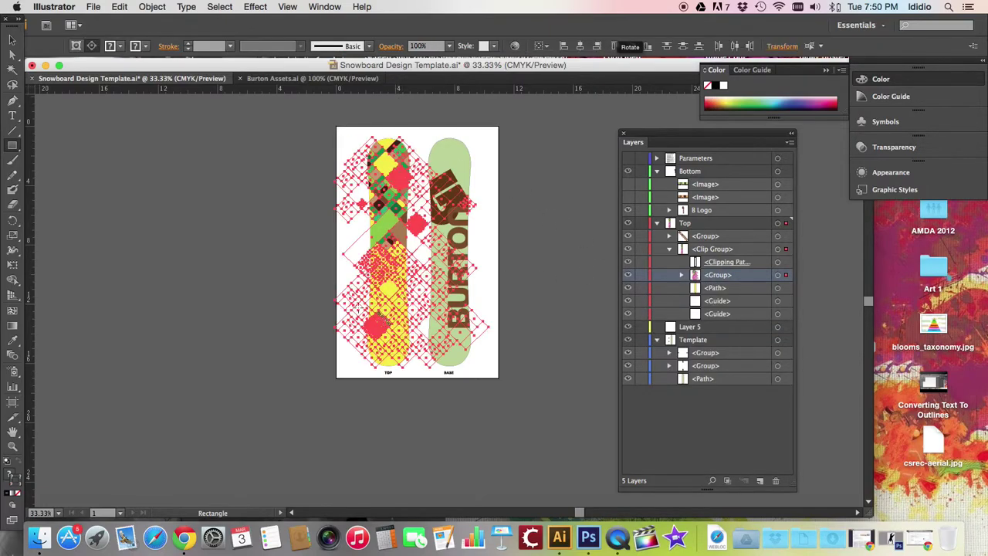